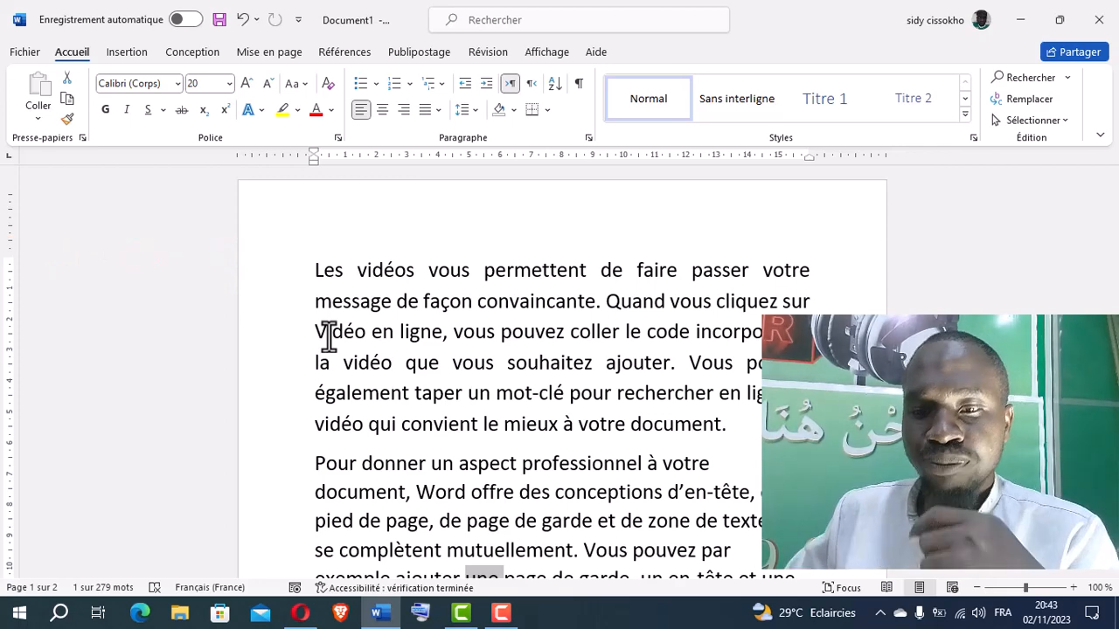
Split the first paragraph after "Les vidéos vous" so that these words stand on their own line
left_click(469, 270)
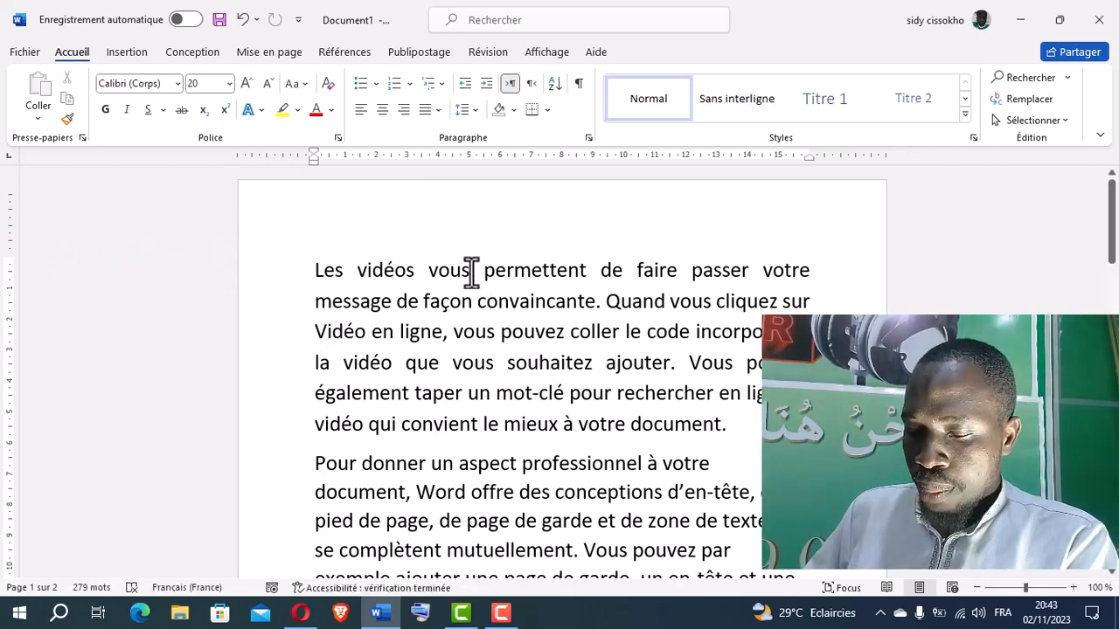
key("Return")
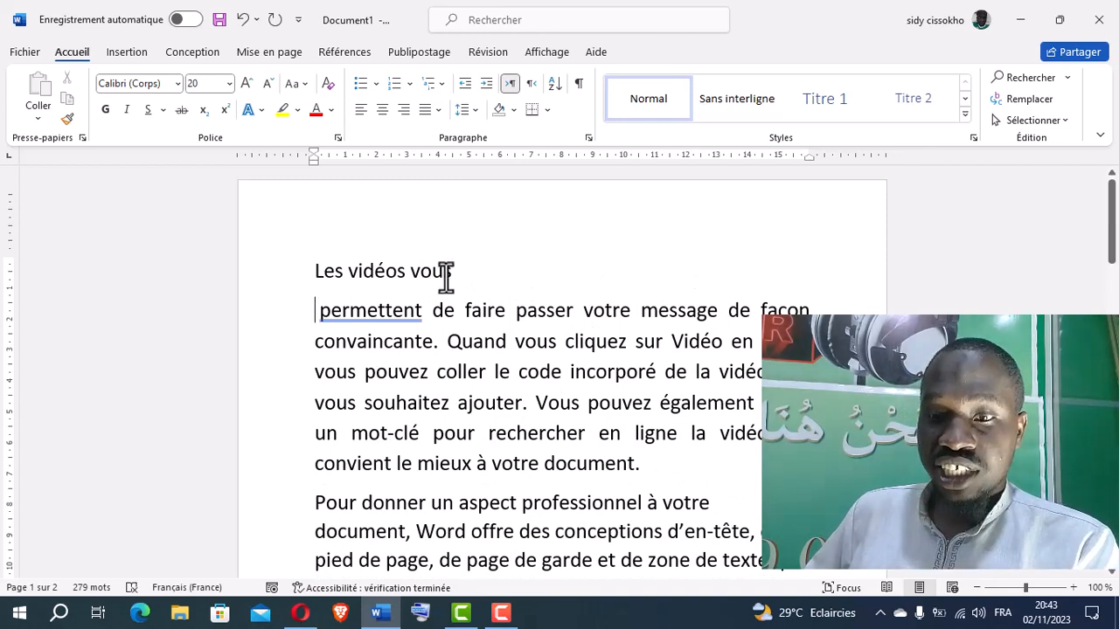
Try outside borders on the entire "Les vidéos vous" paragraph, including its paragraph mark, and undo them
left_click_drag(442, 270, 330, 271)
left_click(330, 271)
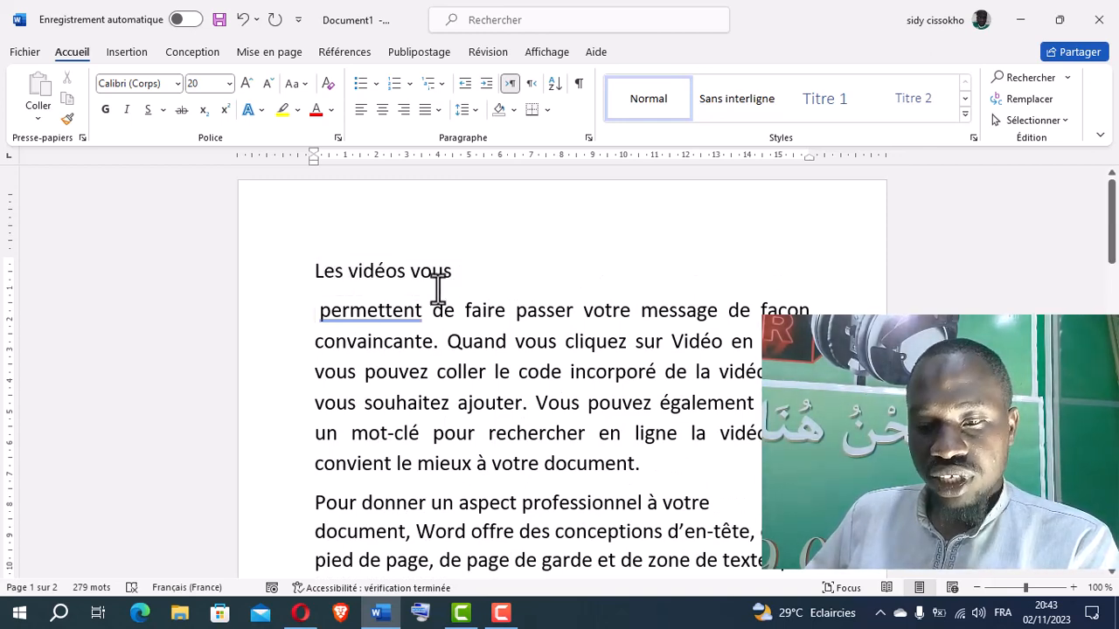
left_click(431, 275)
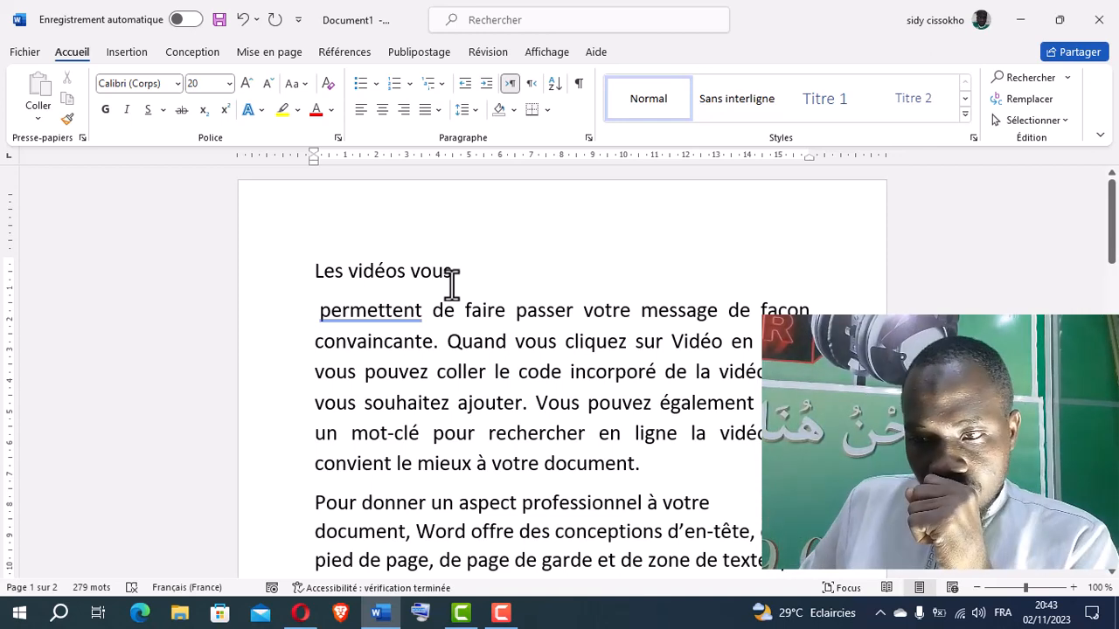
left_click_drag(453, 271, 343, 277)
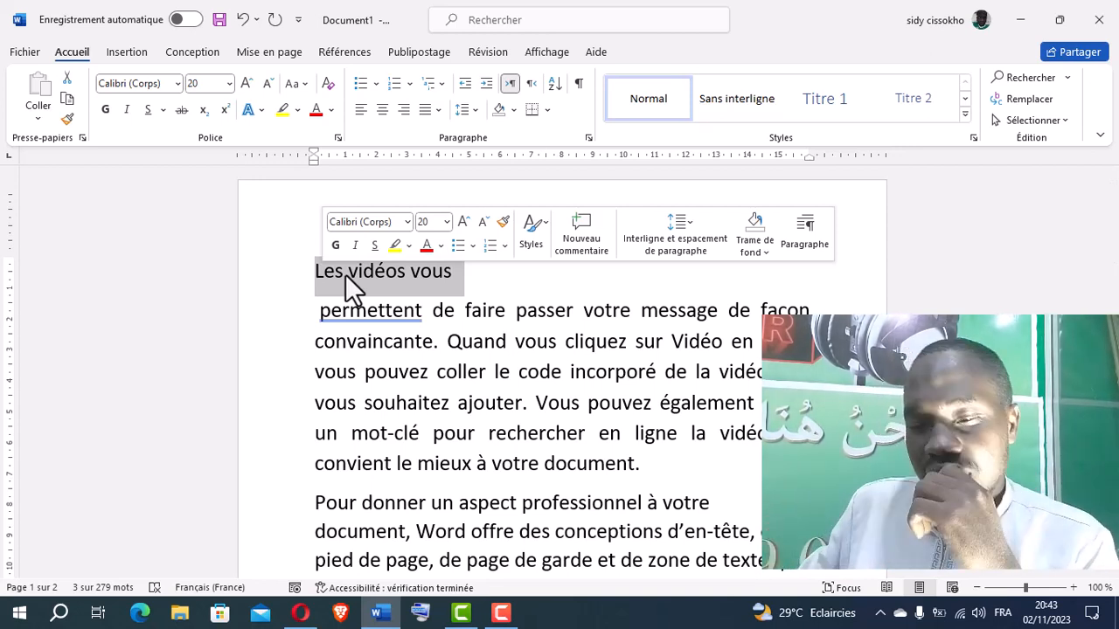
left_click(443, 275)
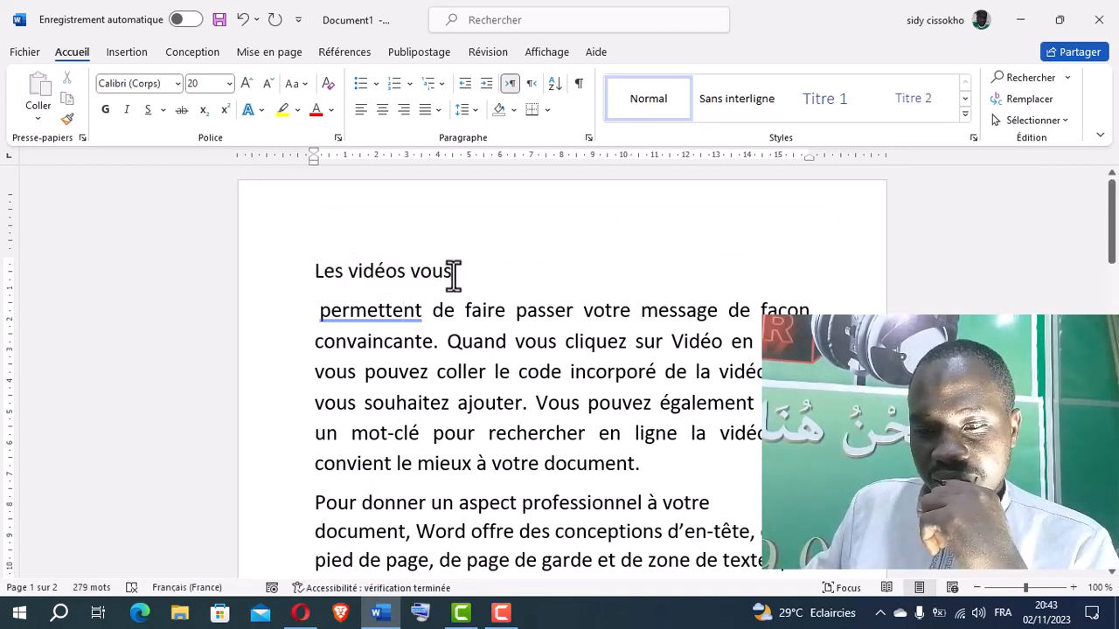
left_click_drag(452, 276, 319, 272)
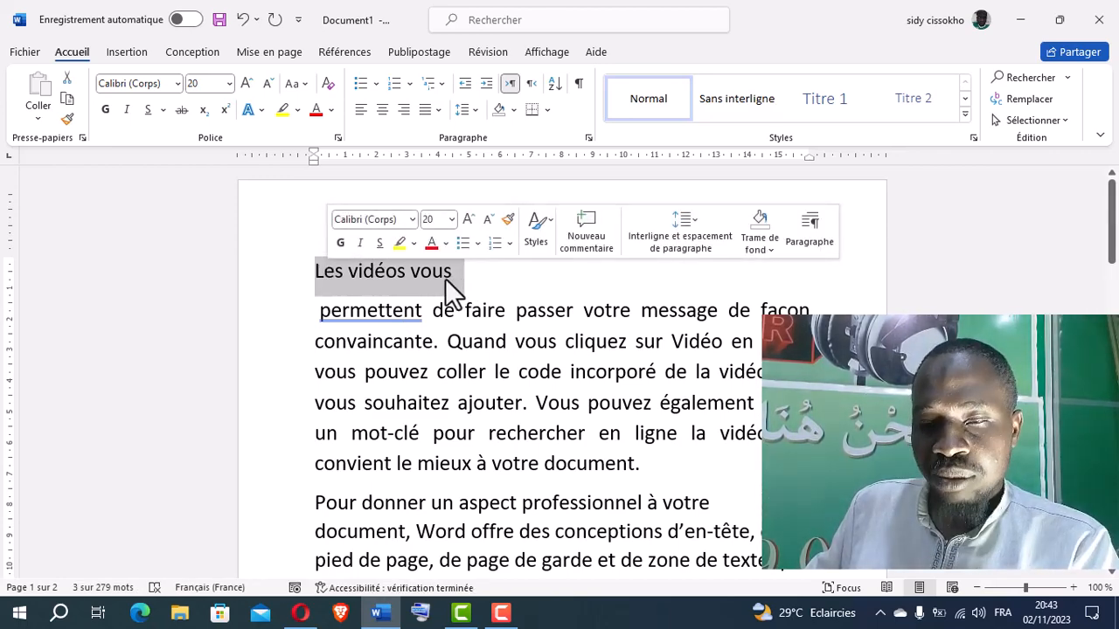
left_click(546, 109)
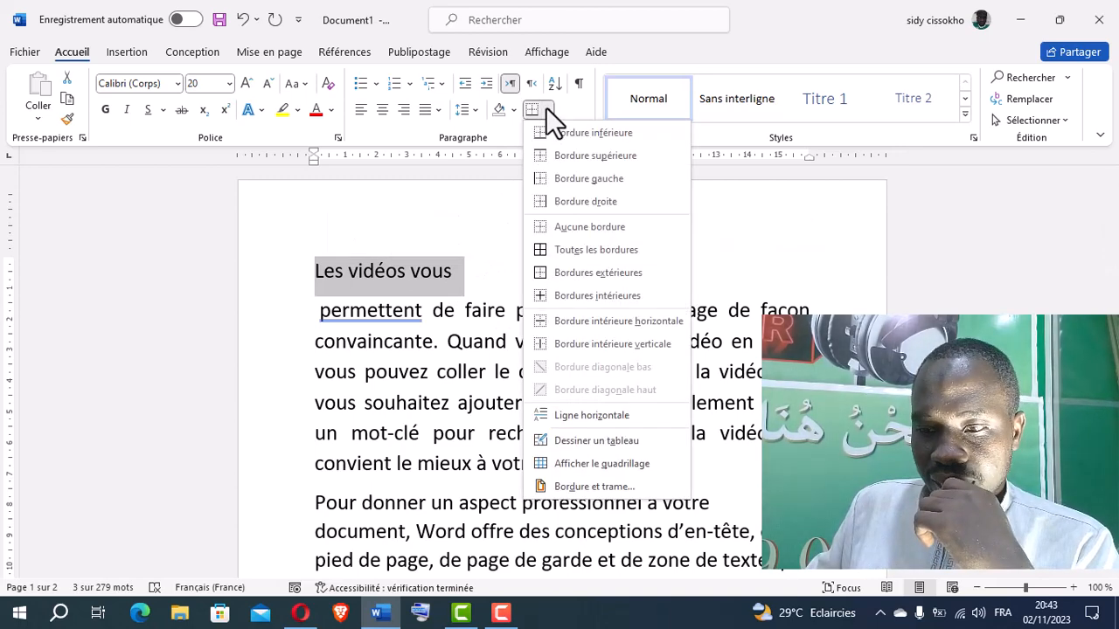
left_click(556, 276)
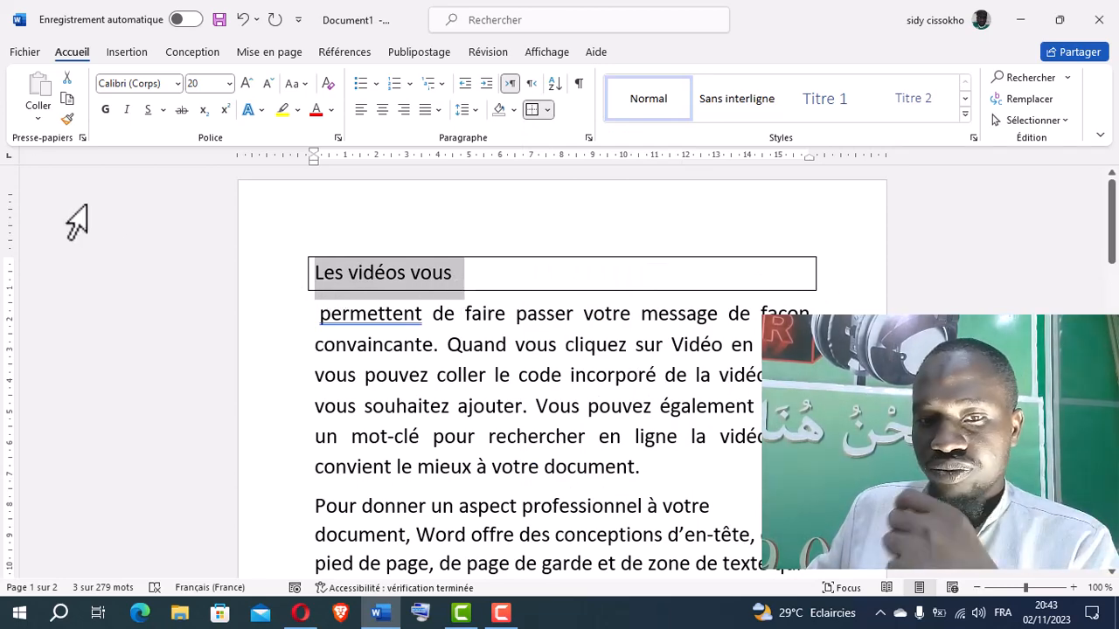
left_click(242, 19)
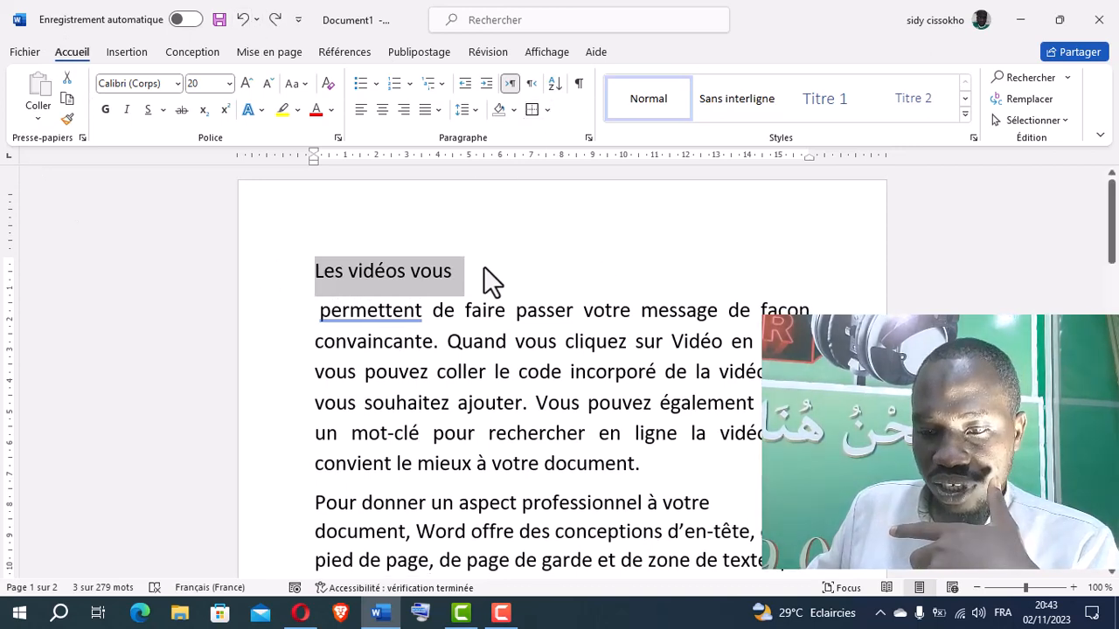
Apply outside borders to only the words "Les vidéos vous", leaving the paragraph mark out of the selection
left_click(451, 273)
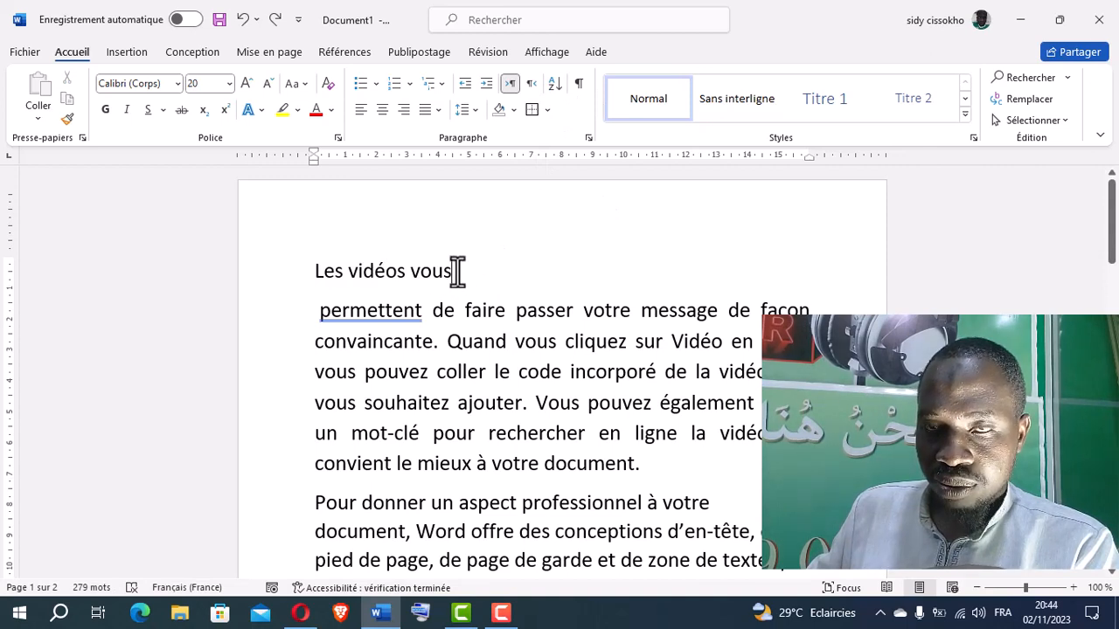
left_click_drag(316, 278, 459, 271)
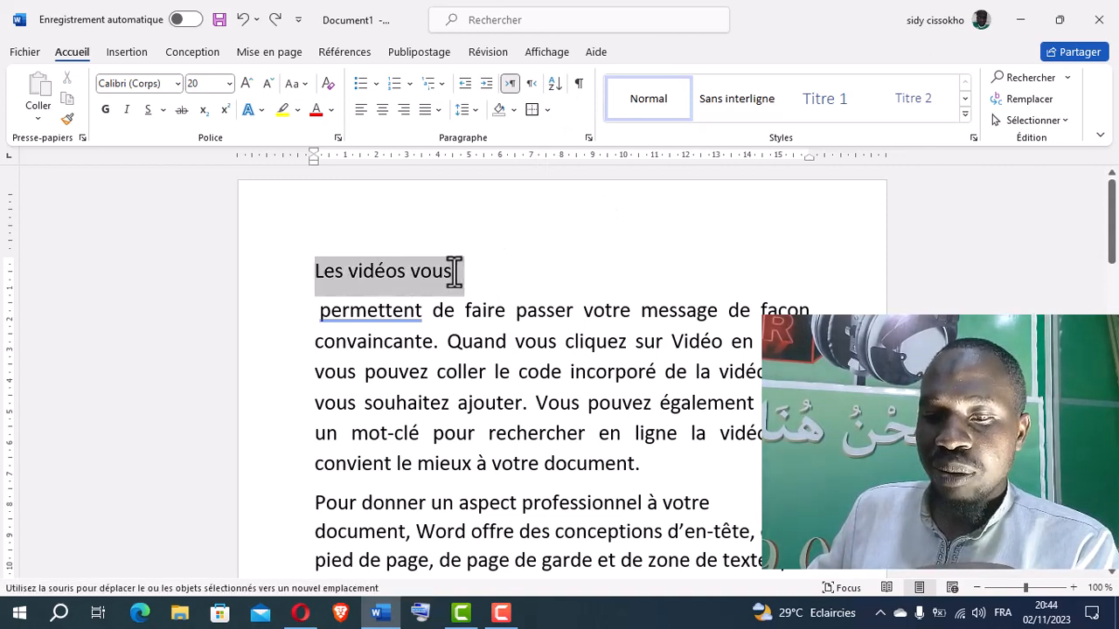
left_click(452, 272)
mouse_move(446, 273)
left_mouse_down()
mouse_move(314, 275)
mouse_move(457, 274)
mouse_move(446, 272)
left_mouse_up()
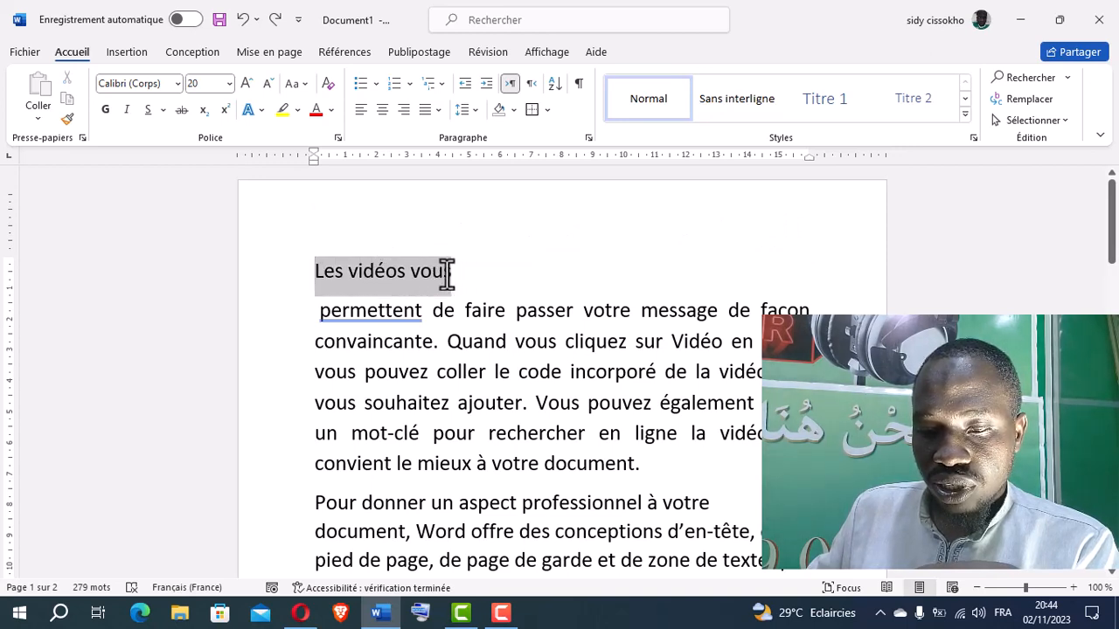
left_click(448, 273)
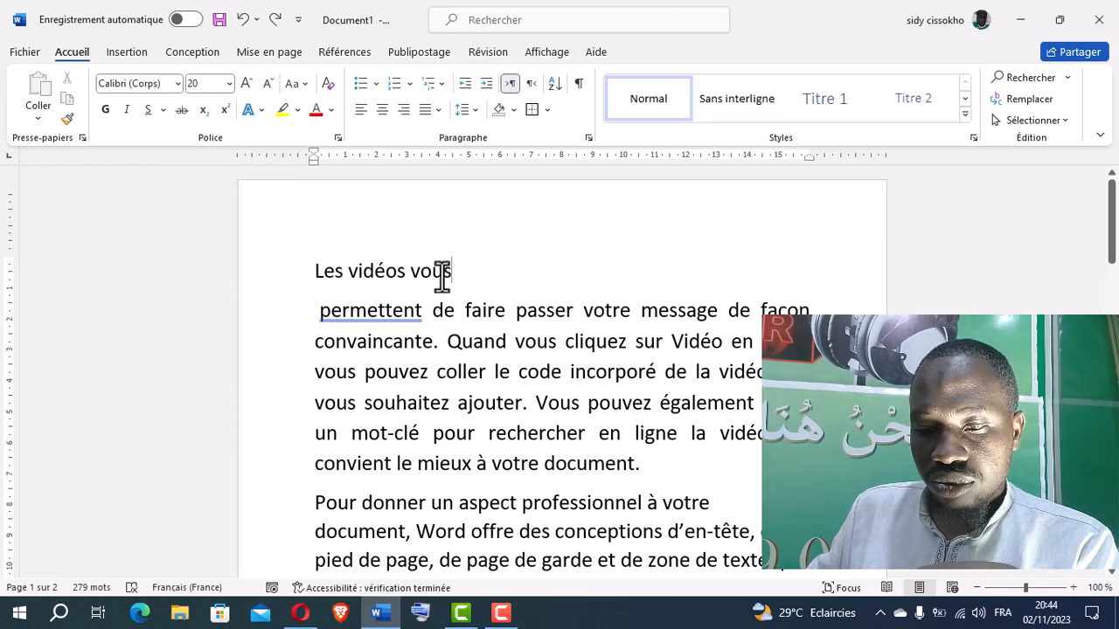
mouse_move(442, 276)
left_mouse_down()
mouse_move(314, 279)
mouse_move(449, 278)
left_mouse_up()
left_click(370, 273)
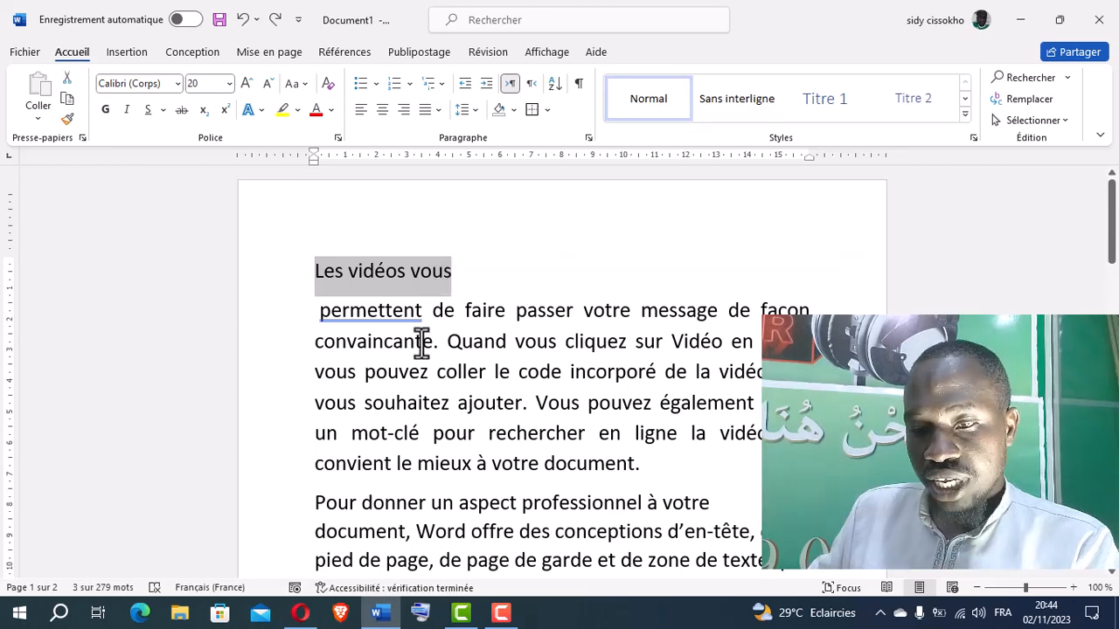
left_click(545, 111)
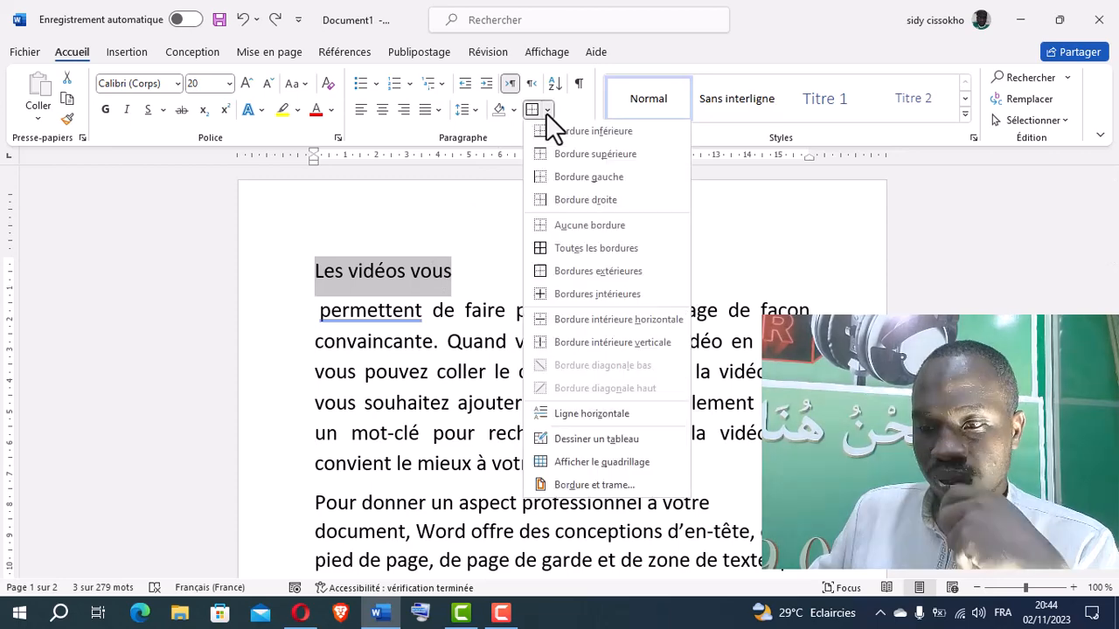
left_click(542, 272)
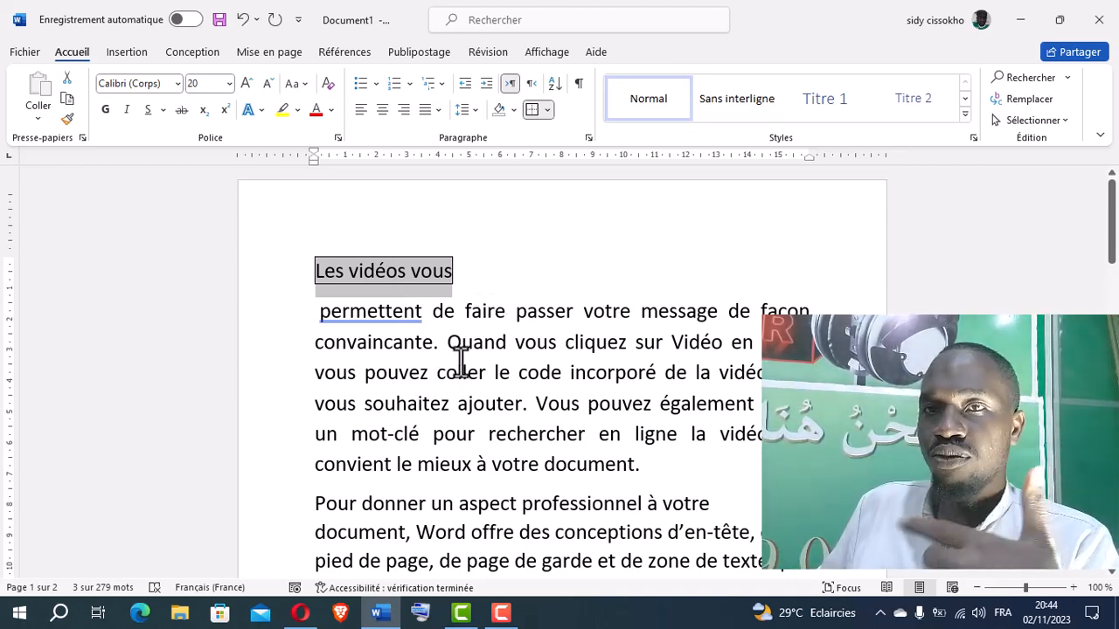
Change the border around "Les vidéos vous" to the 3 pt diagonally striped line style and centre the line
left_click(547, 110)
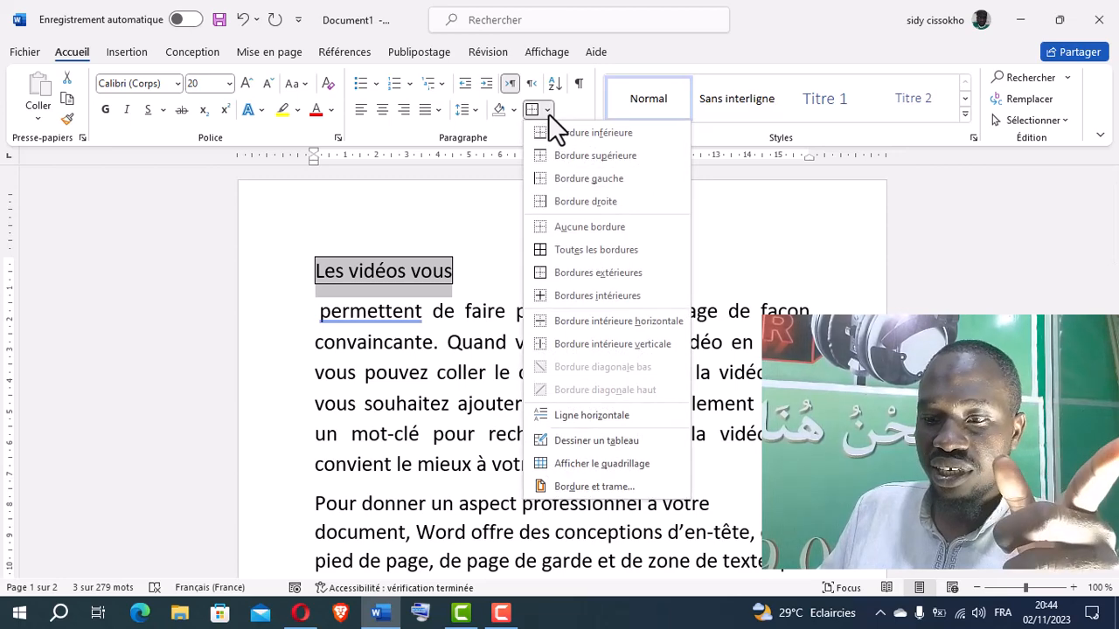
left_click(570, 486)
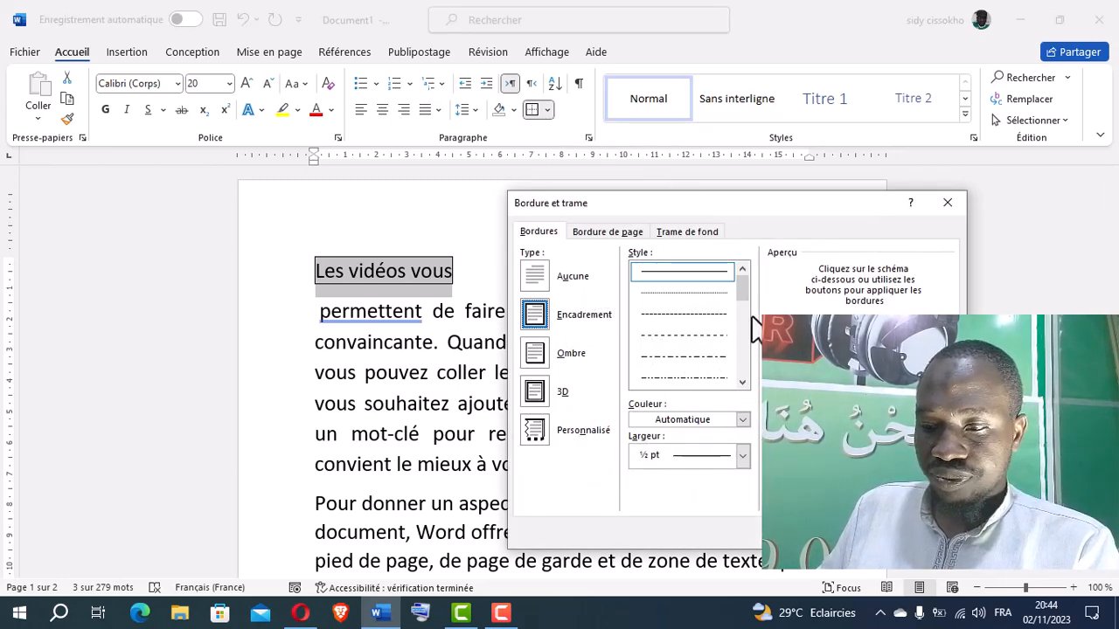
left_click(703, 314)
left_click_drag(739, 288, 742, 341)
left_click(691, 379)
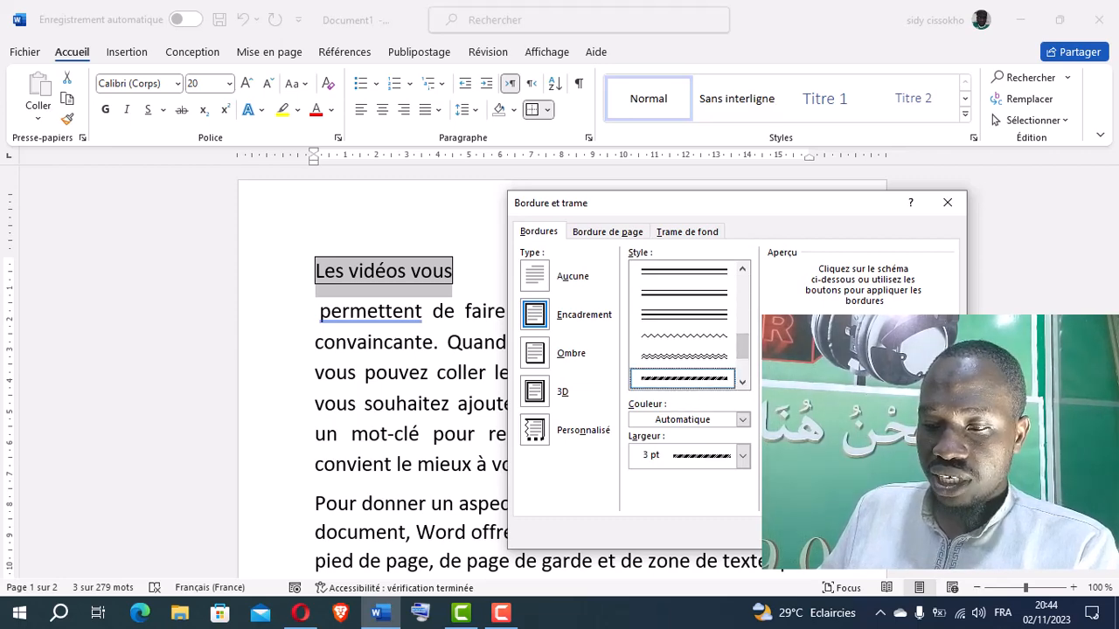
key("Return")
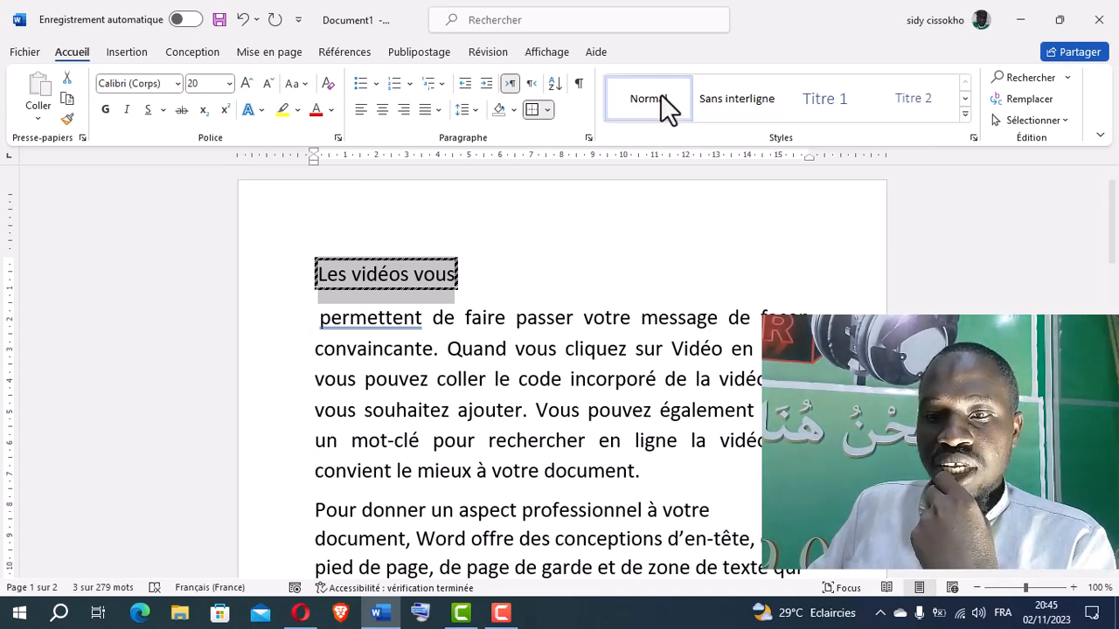
left_click(382, 109)
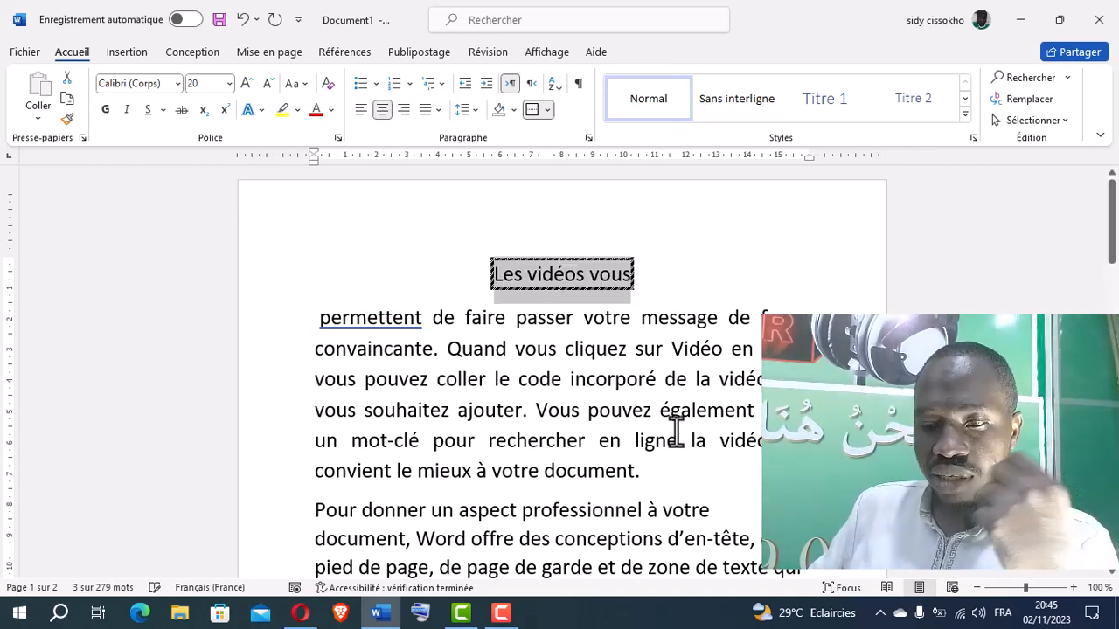
left_click(581, 356)
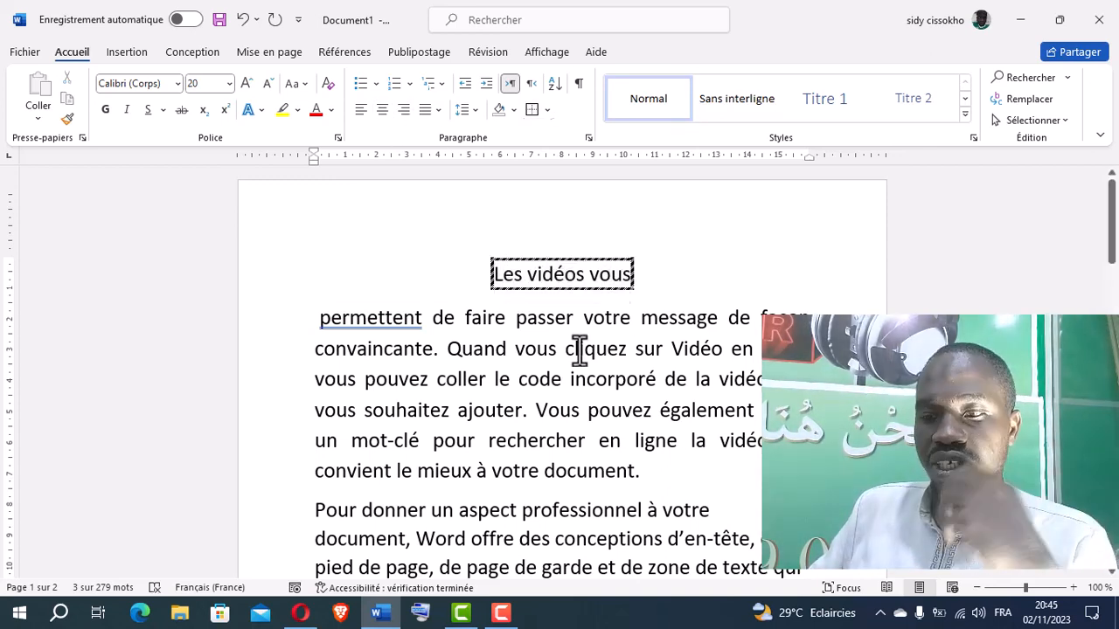
triple_click(592, 274)
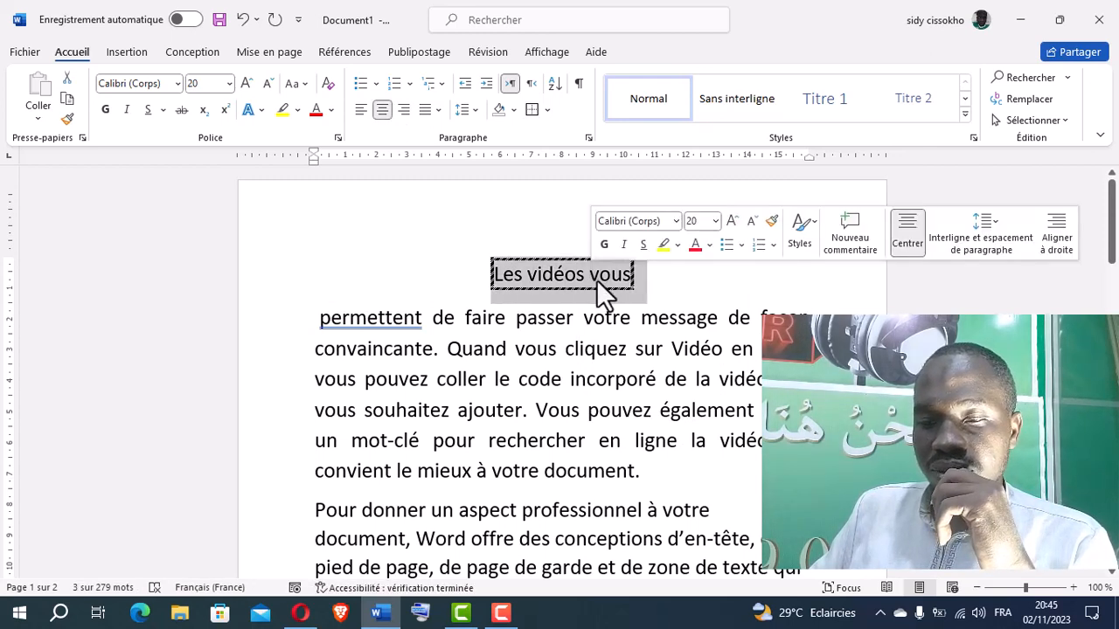
left_click(513, 109)
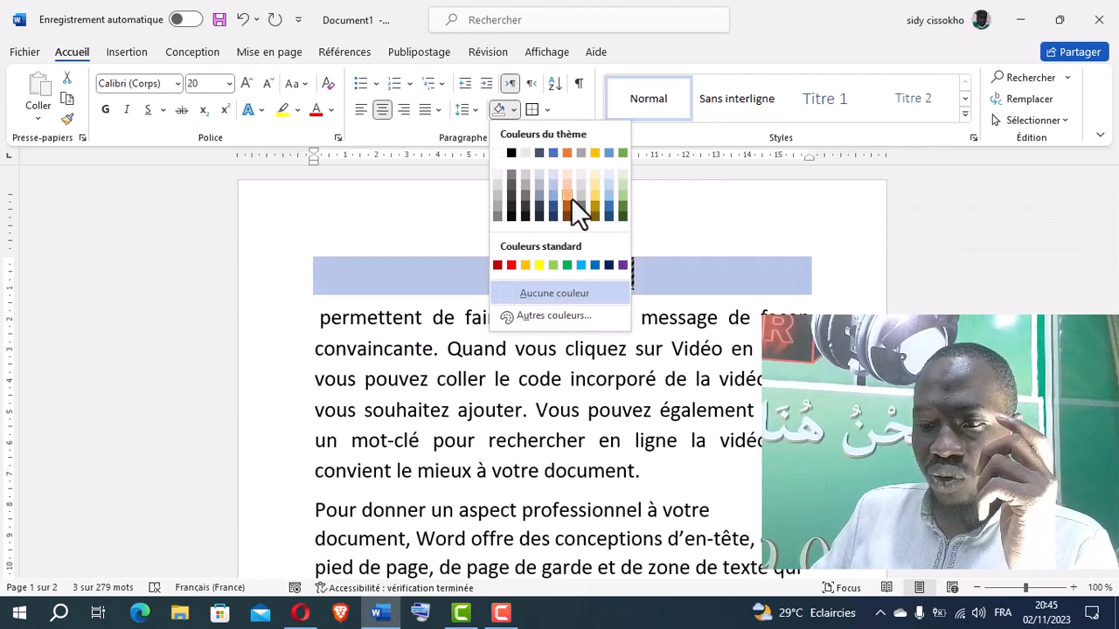
left_click(687, 350)
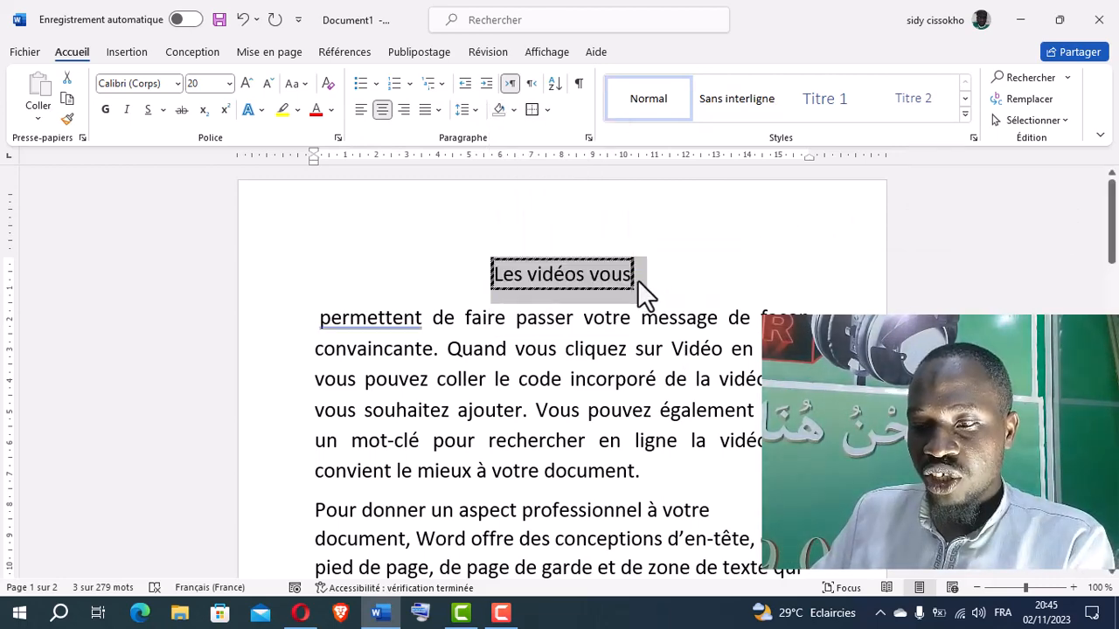
Try shading the words "Les" and "vidéos" in light orange one at a time, and undo both shadings
left_click(631, 275)
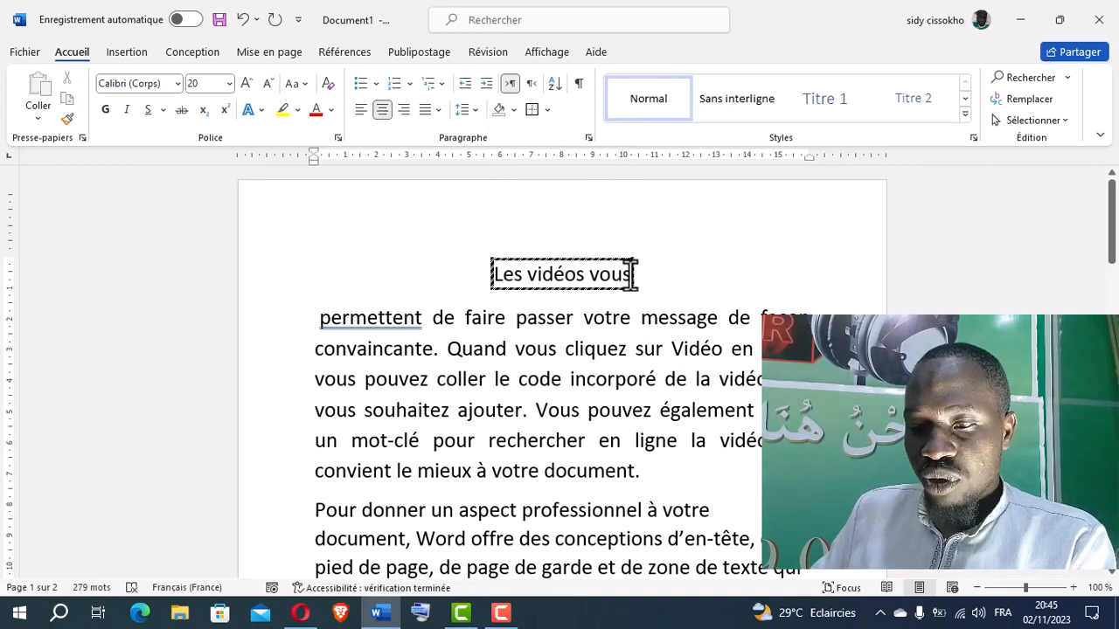
mouse_move(619, 275)
left_mouse_down()
mouse_move(516, 282)
mouse_move(603, 278)
left_mouse_up()
left_click(509, 280)
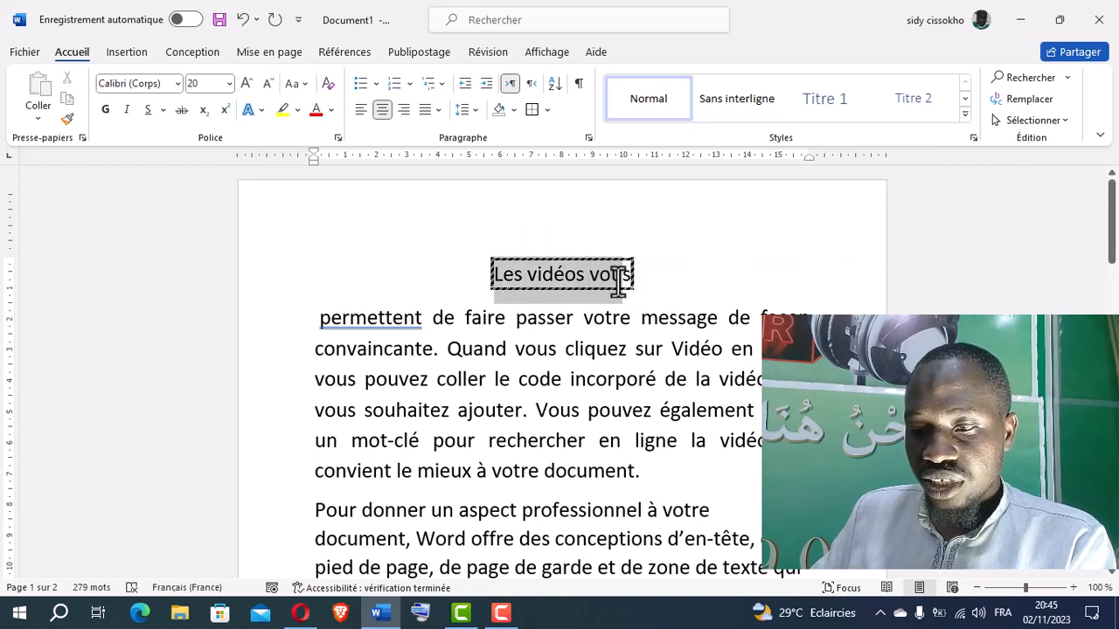
left_click(623, 281)
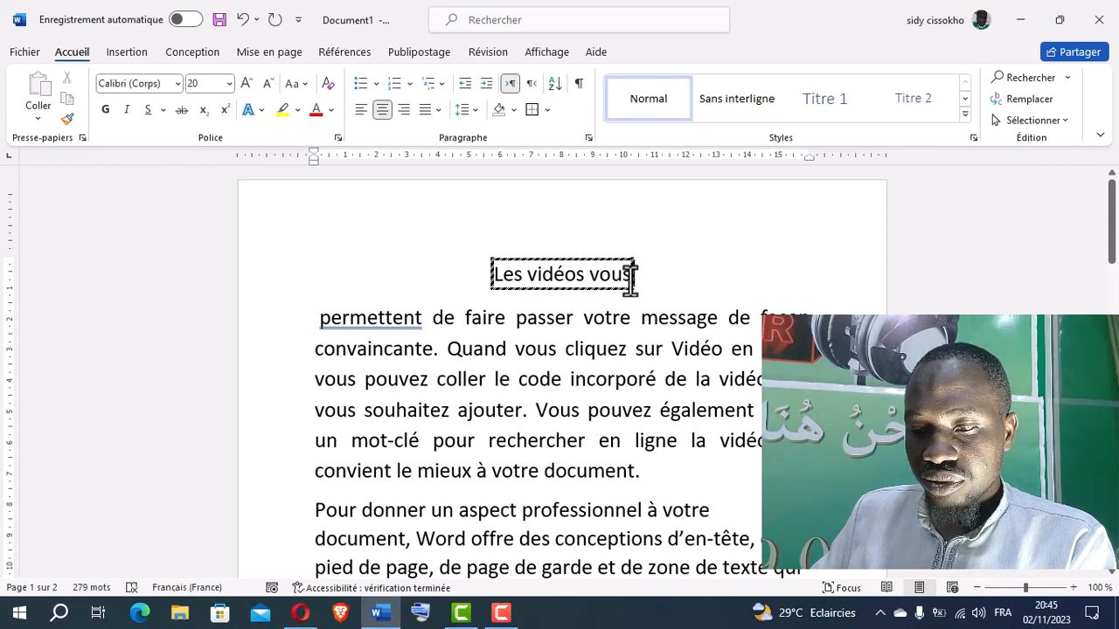
double_click(631, 281)
left_click(512, 279)
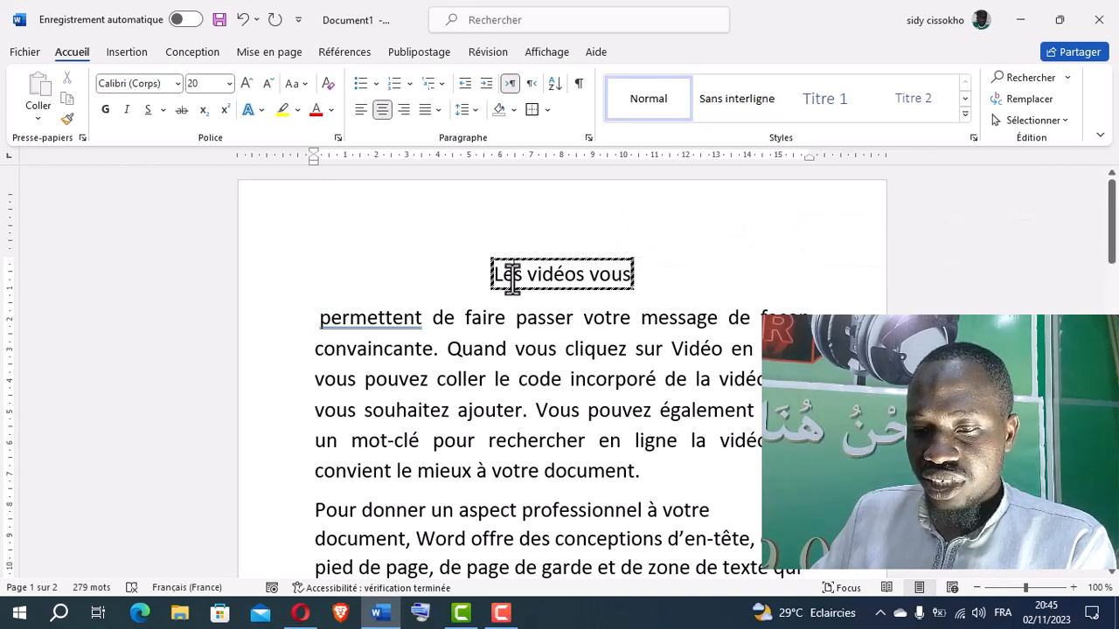
double_click(513, 278)
left_click(514, 114)
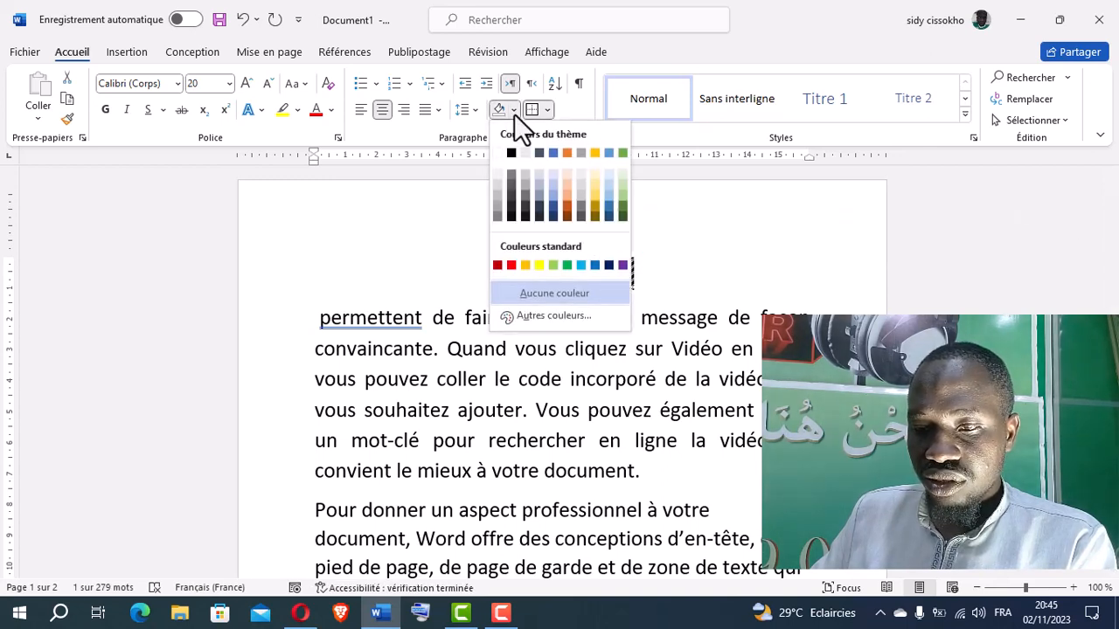
left_click(568, 193)
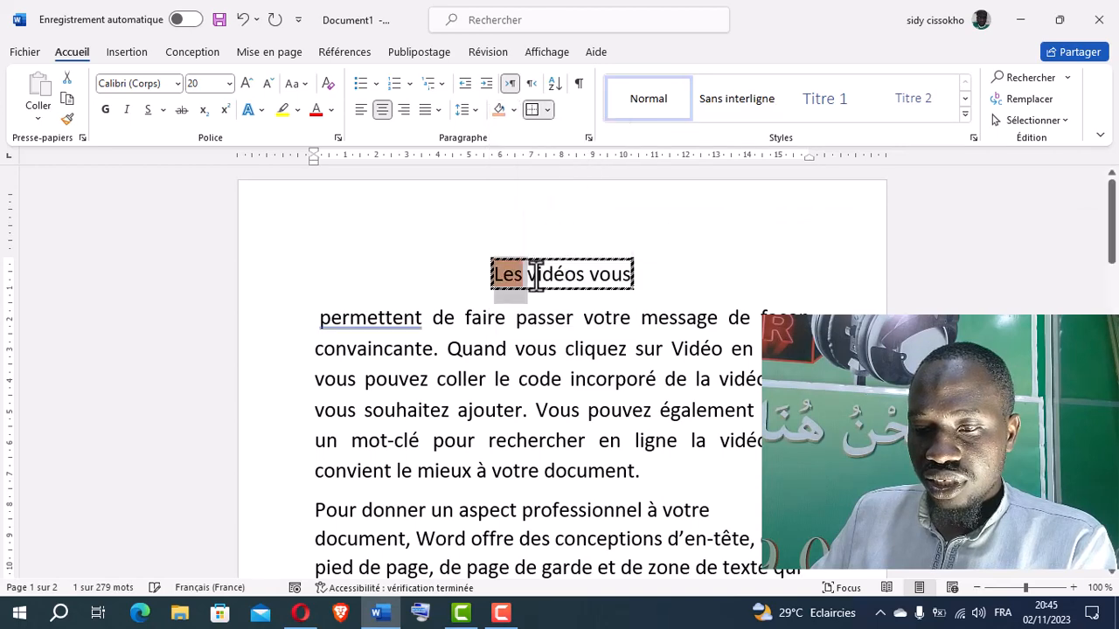
left_click(514, 111)
left_click(565, 194)
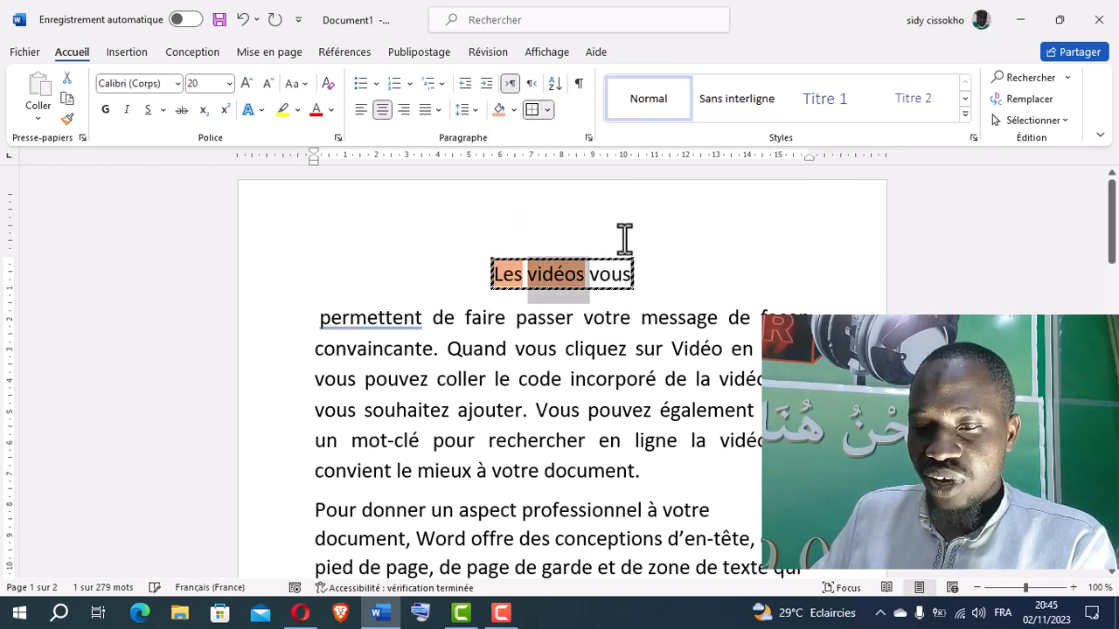
left_click(242, 19)
left_click(242, 19)
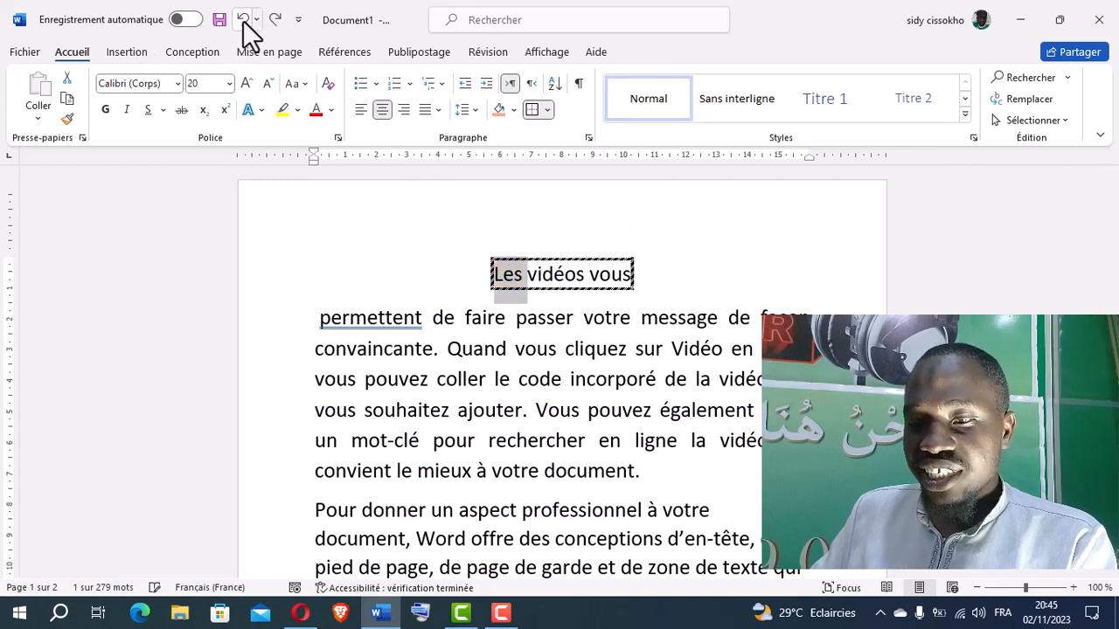
left_click(520, 274)
left_click_drag(492, 273, 623, 278)
left_click(606, 278)
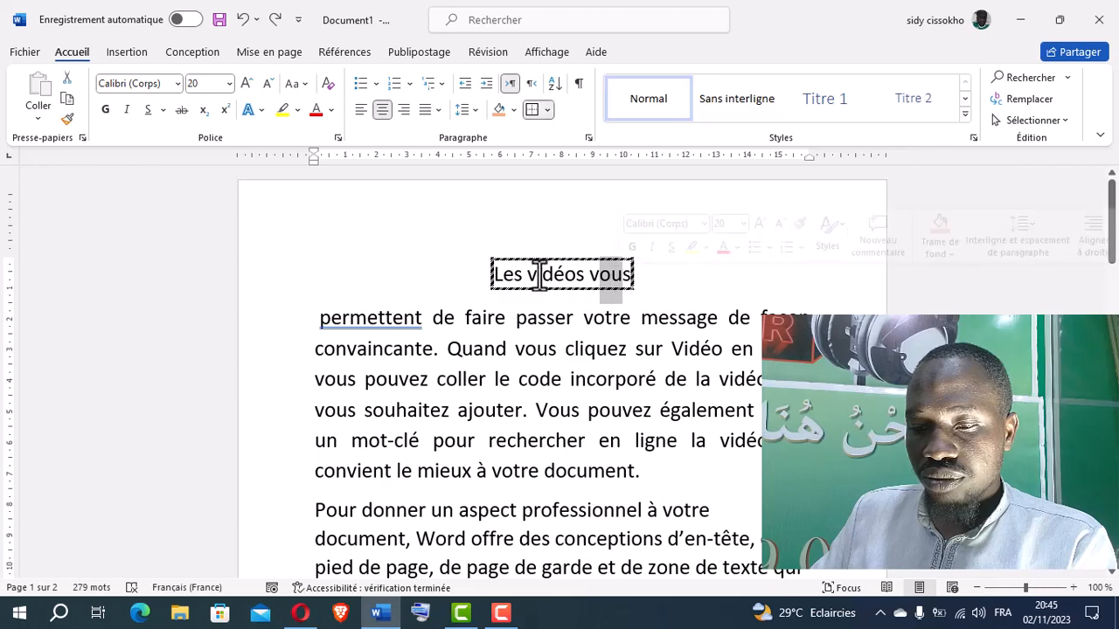
left_click_drag(497, 279, 590, 278)
left_click_drag(587, 280, 622, 280)
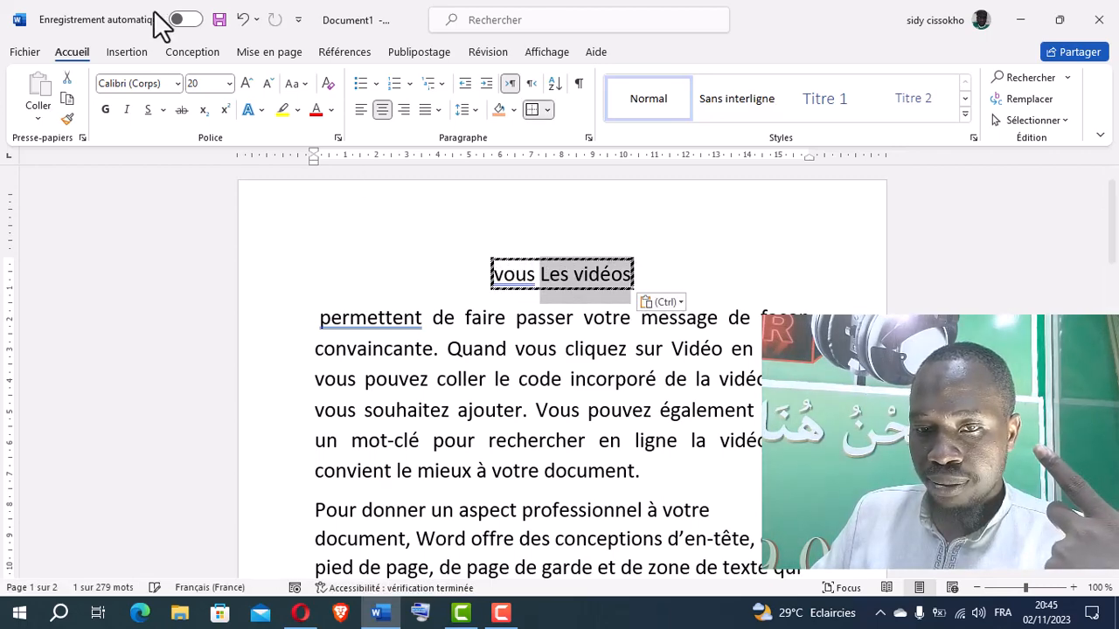
left_click(242, 19)
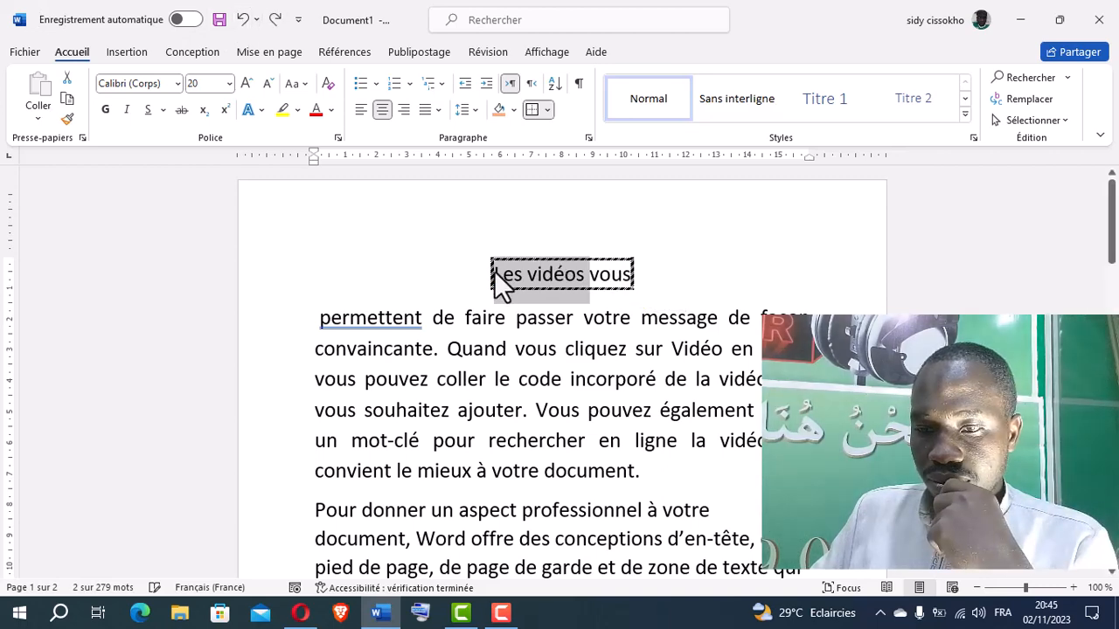
Shade the whole title "Les vidéos vous" in light orange, including its final letter, leaving out the paragraph mark
left_click(488, 272)
left_click_drag(492, 273, 632, 274)
left_click(498, 110)
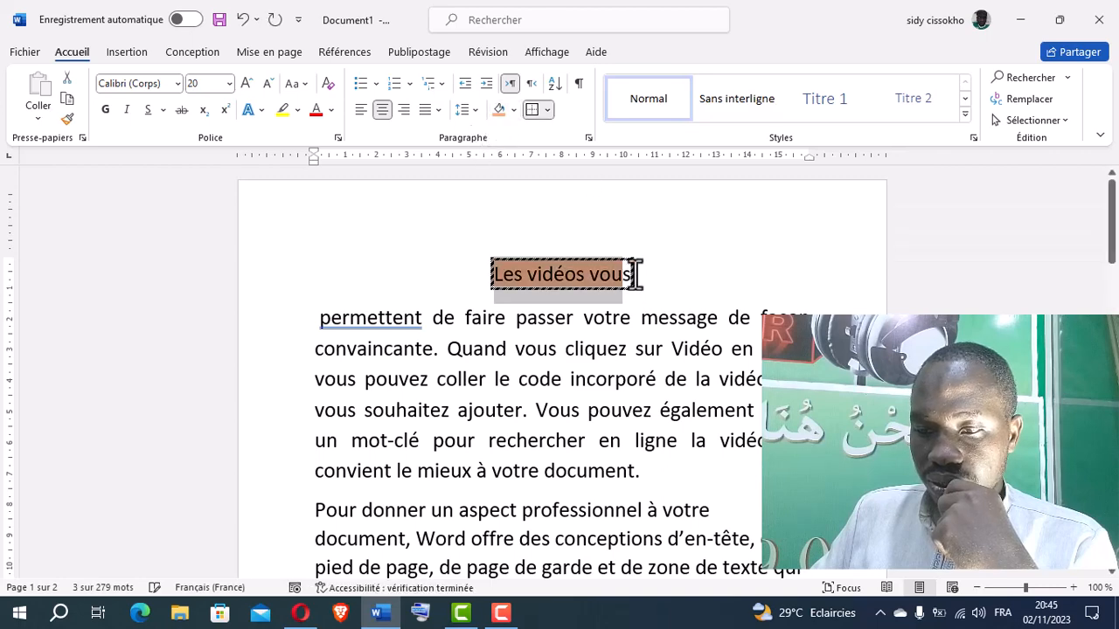
left_click(628, 278)
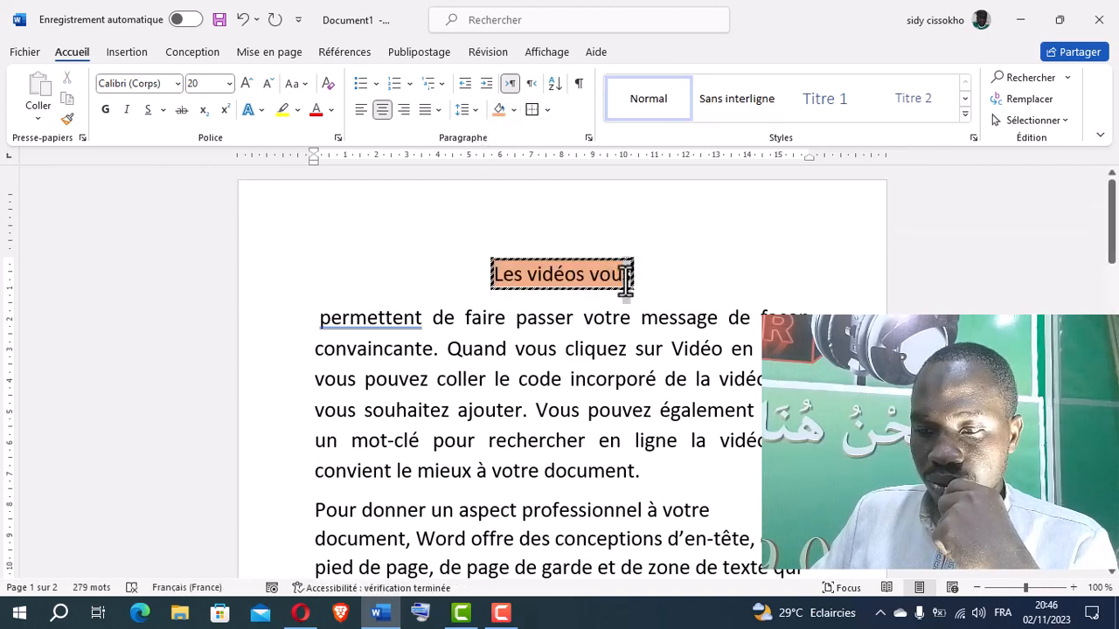
left_click(498, 112)
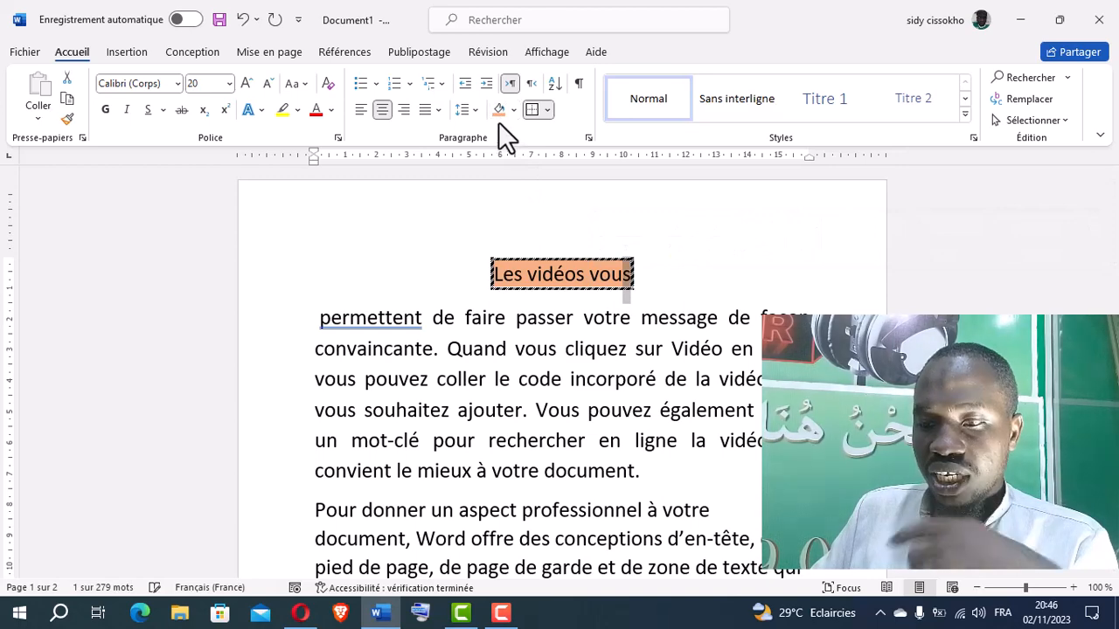
left_click(577, 320)
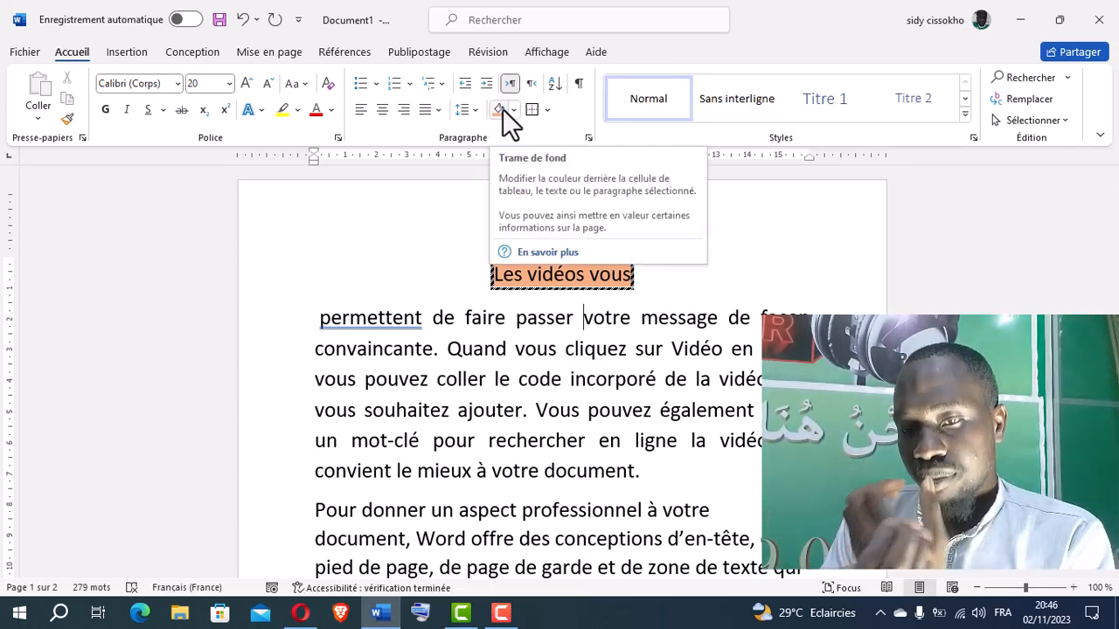
Try an olive text highlight on "passe" in the first body line, and undo it
left_click(298, 110)
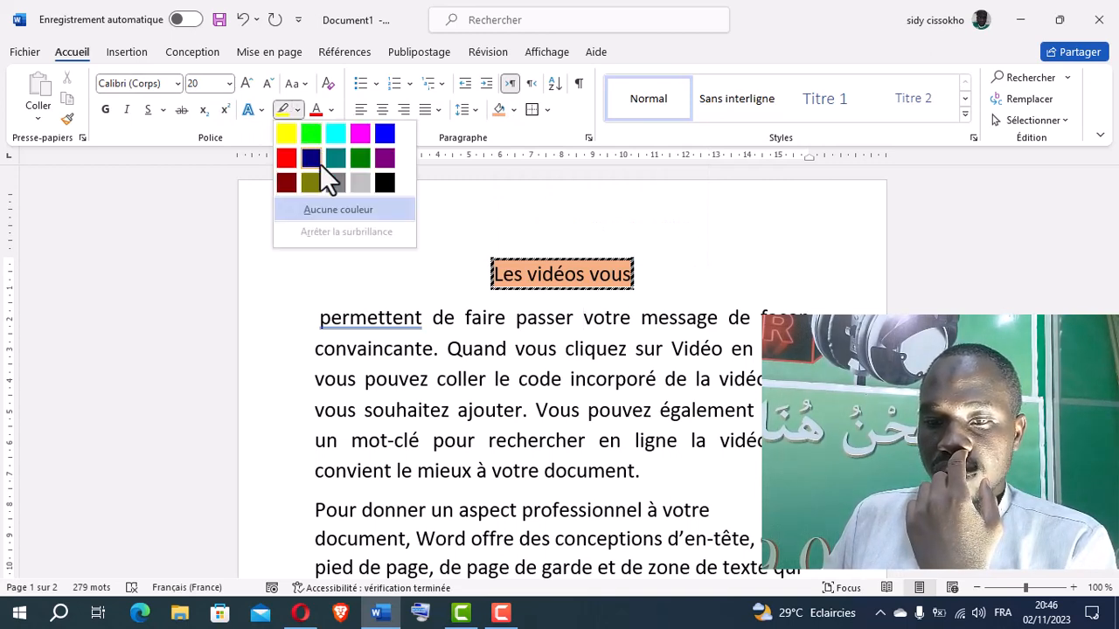
left_click(310, 182)
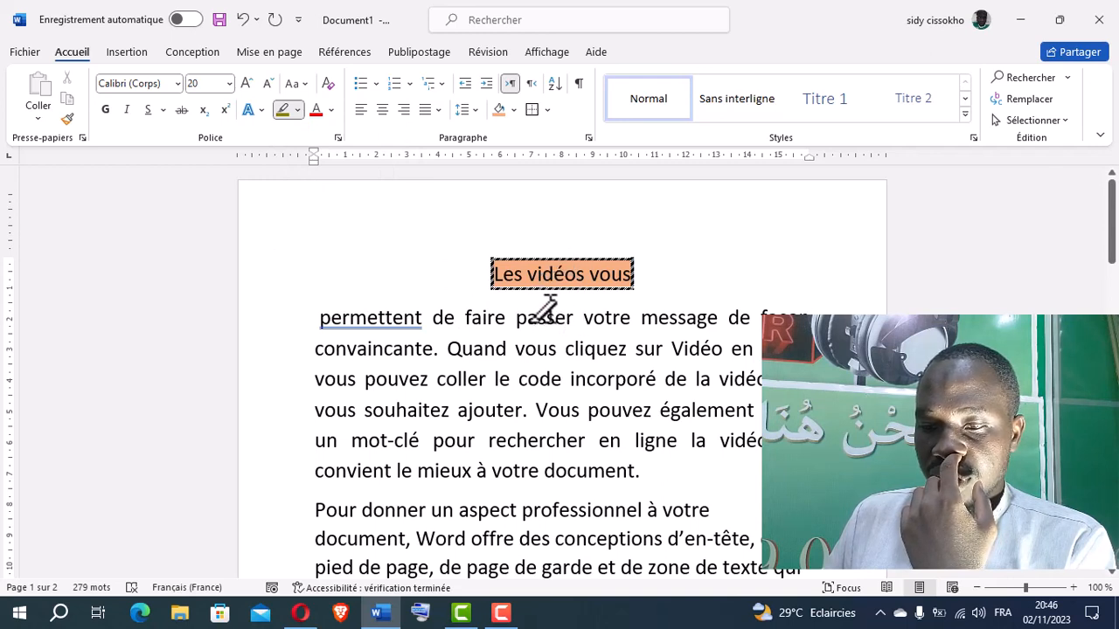
left_click_drag(565, 317, 516, 316)
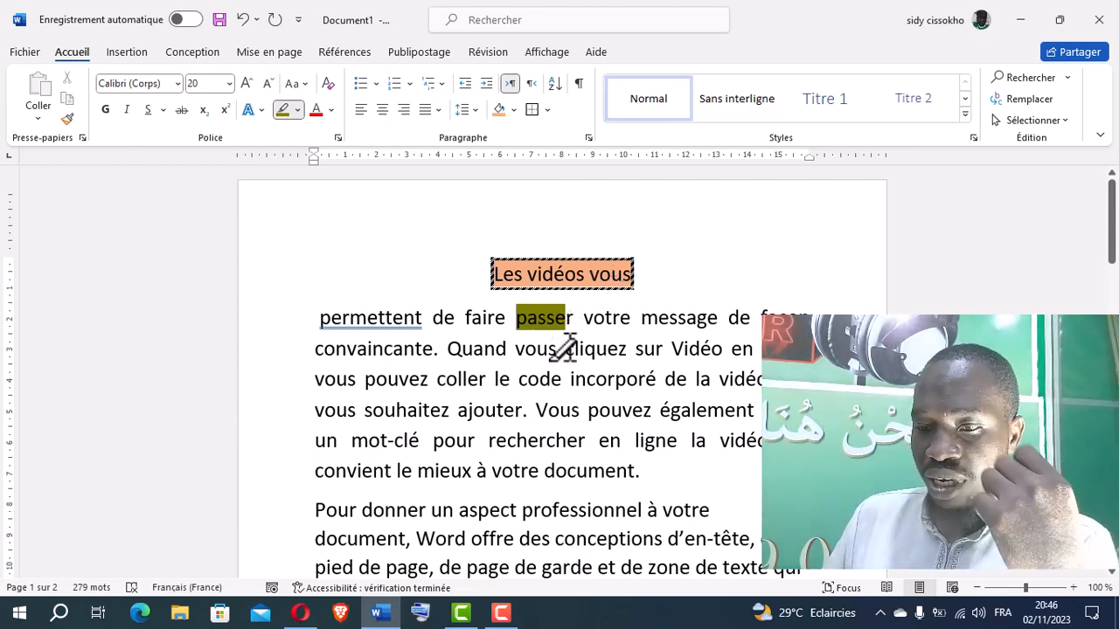
left_click(243, 19)
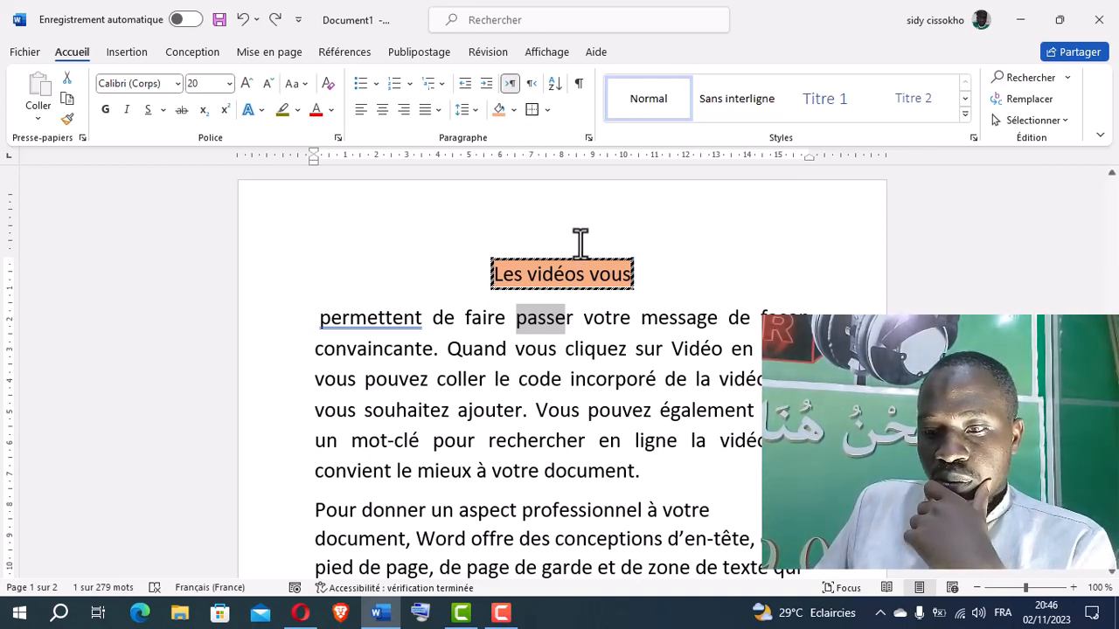
left_click(556, 277)
double_click(557, 276)
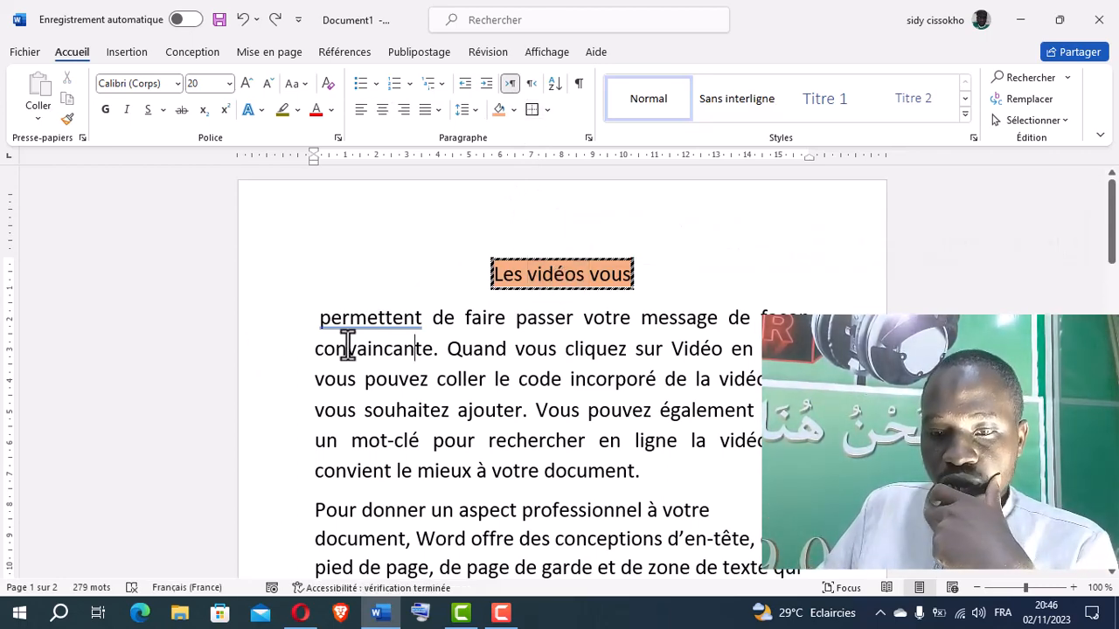
Try increasing the left indent of the body paragraph beginning "permettent" by one level, and undo the indent
left_click_drag(318, 322, 474, 477)
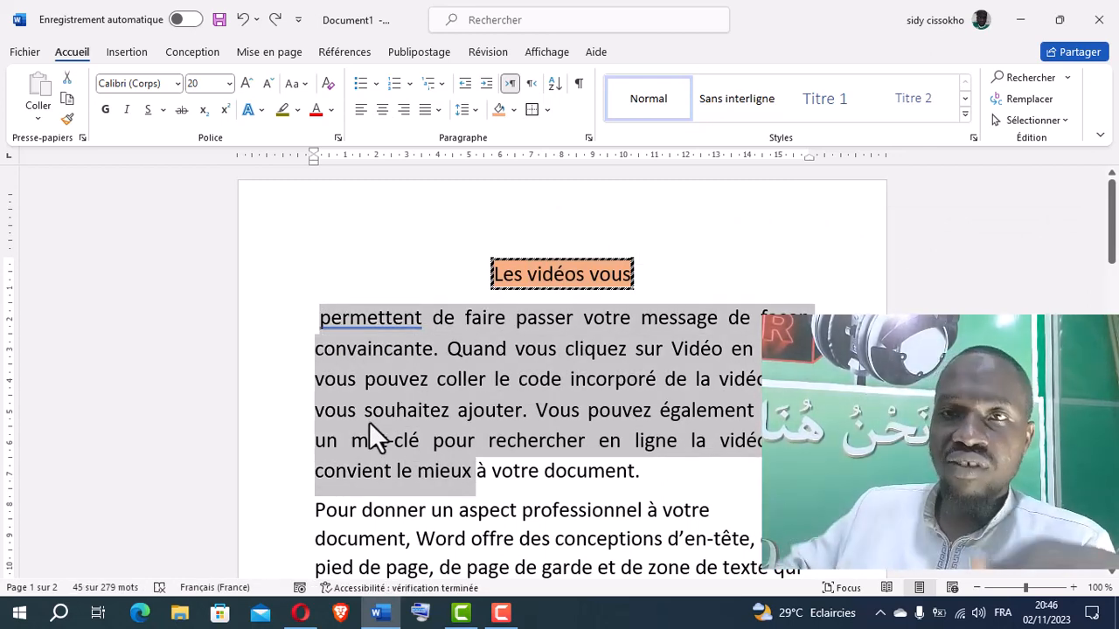
left_click(487, 83)
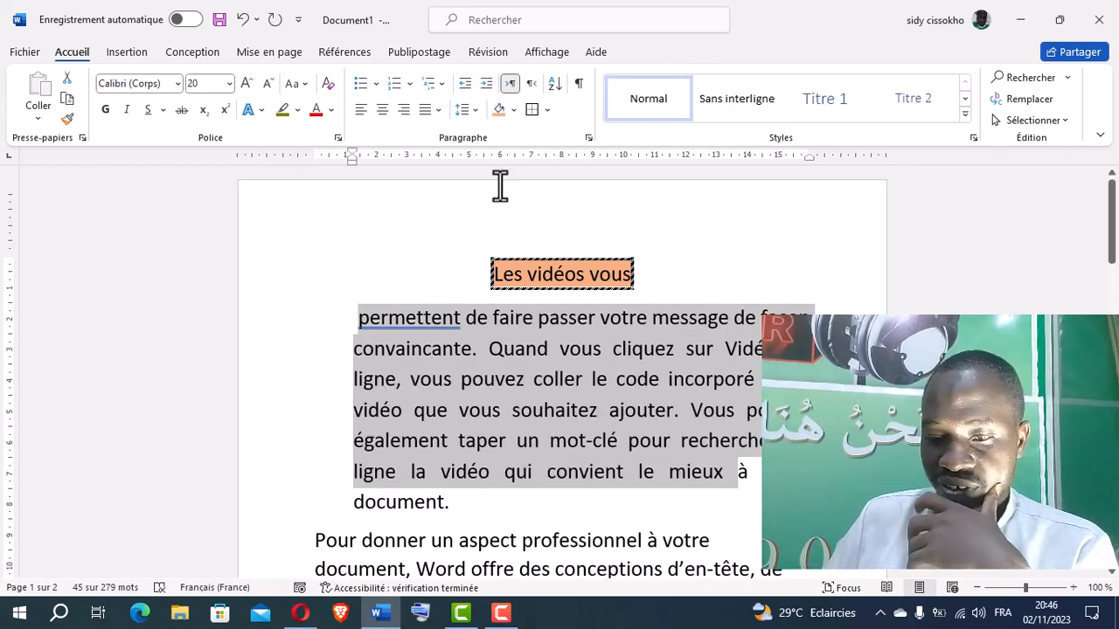
scroll(592, 420, "down", 5)
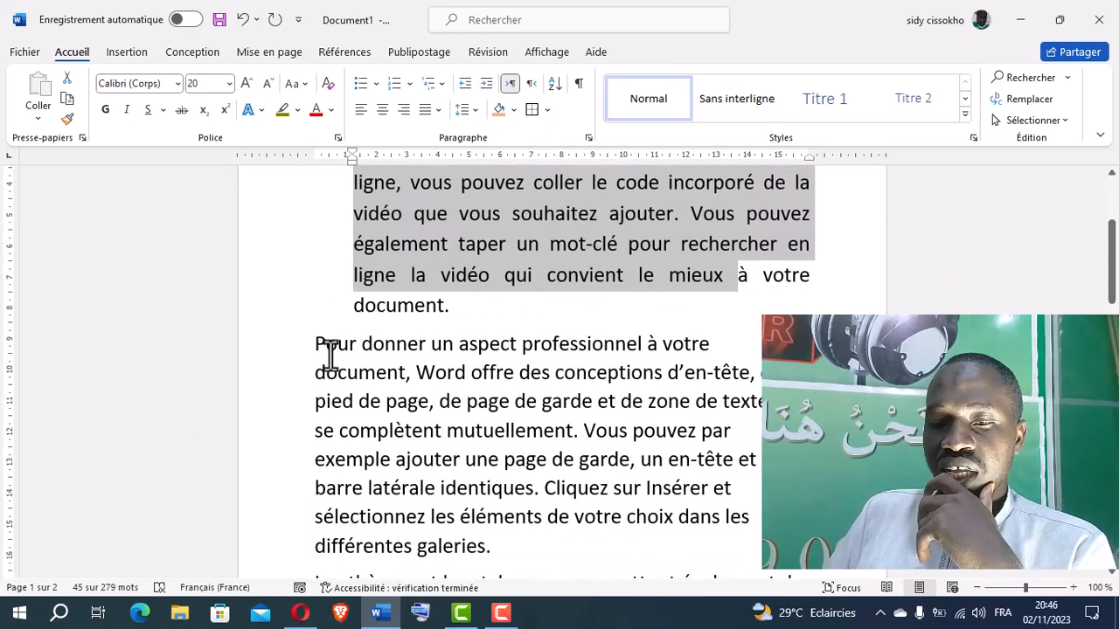
scroll(375, 293, "up", 4)
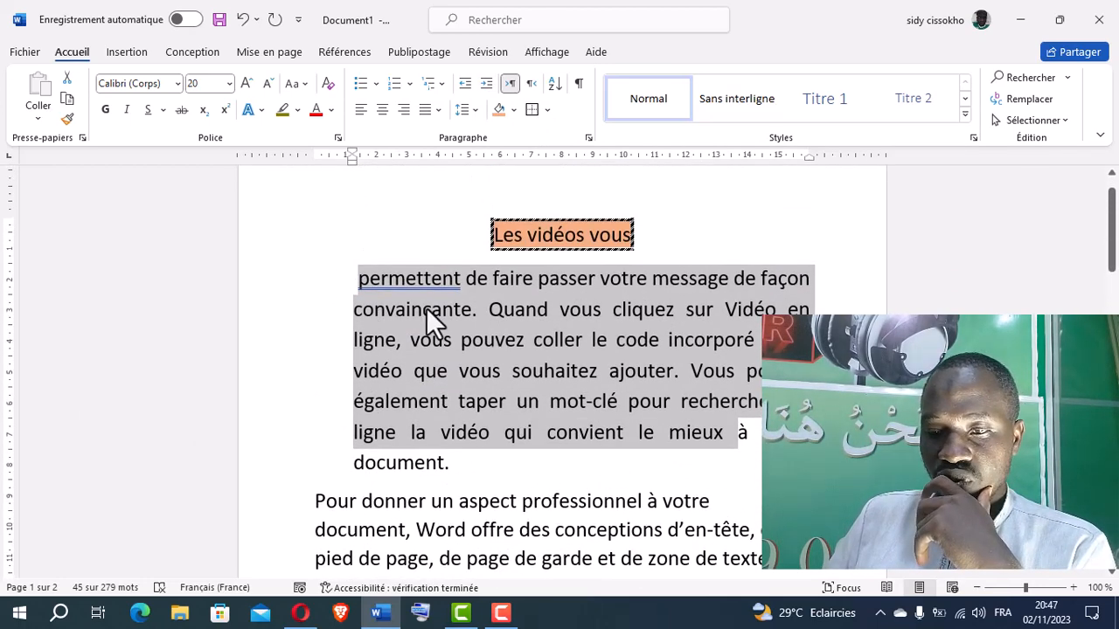
scroll(427, 302, "up", 1)
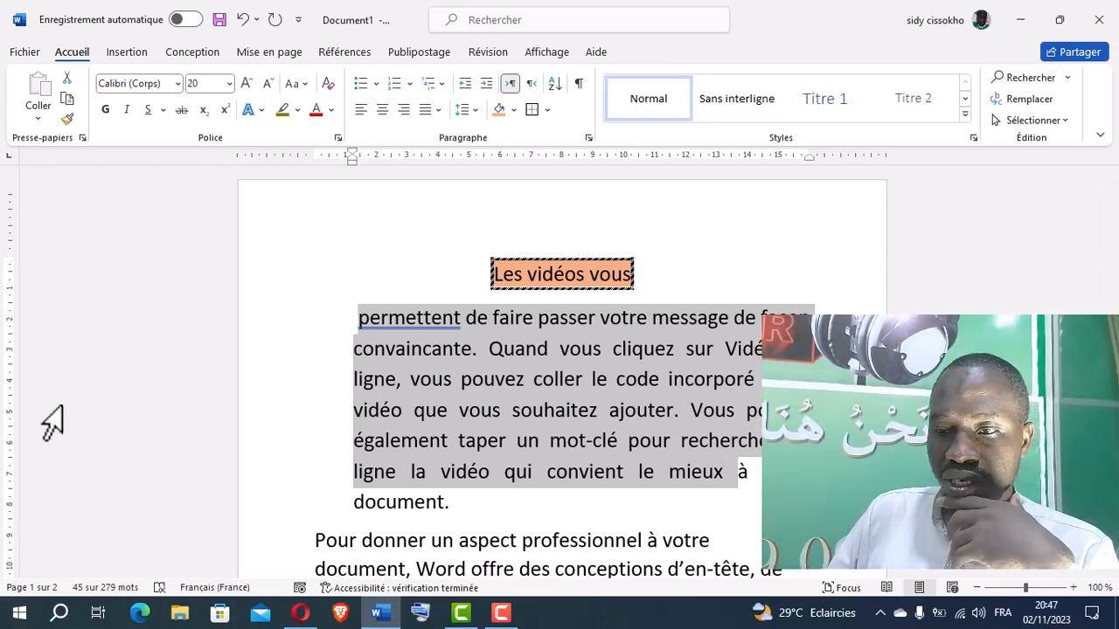
left_click(566, 418)
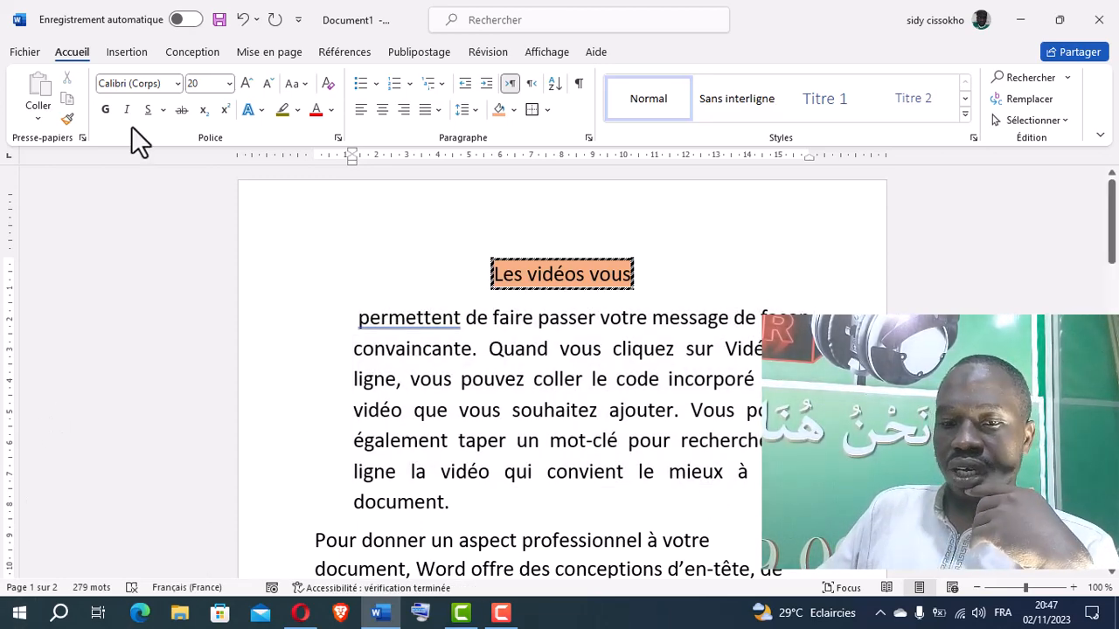
left_click(243, 19)
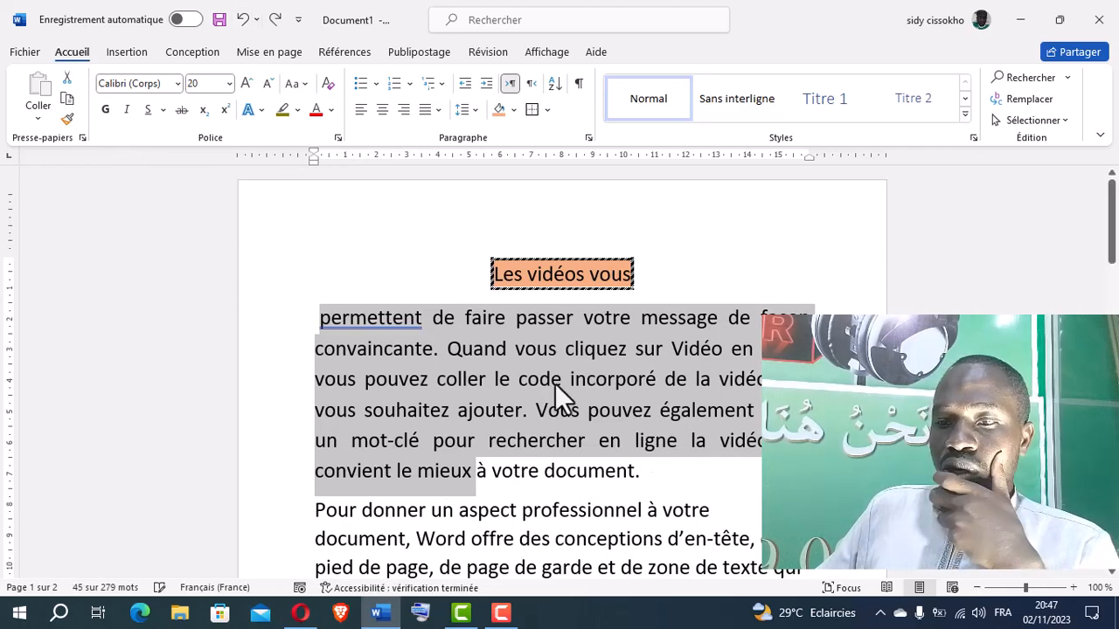
left_click(552, 380)
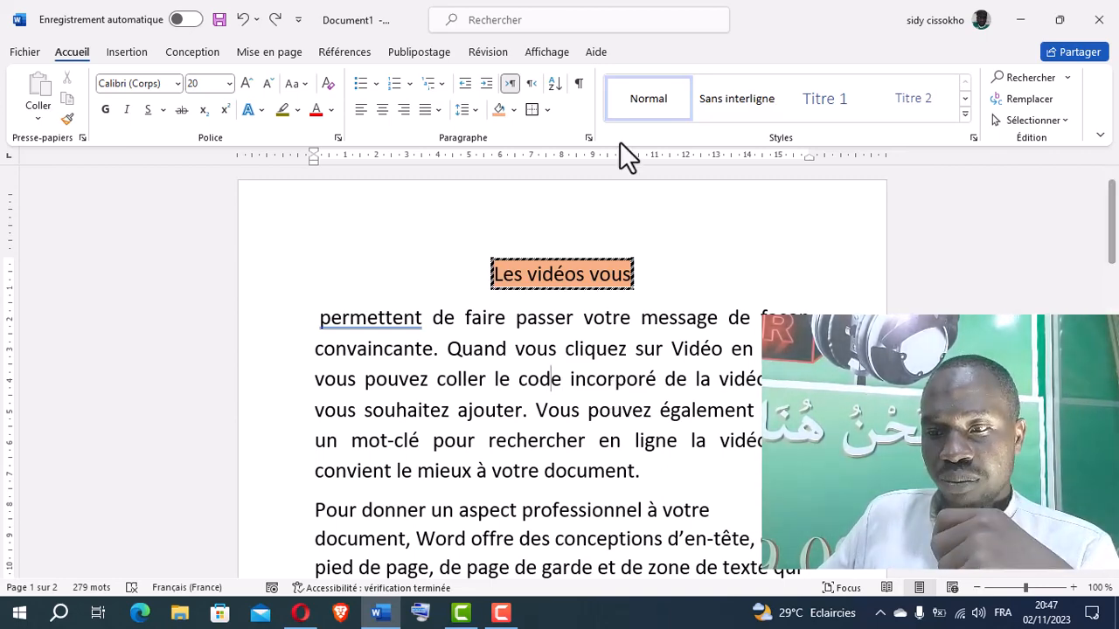
Show the formatting marks, examine the space and paragraph symbols throughout the document, and hide them again
left_click(579, 83)
scroll(699, 359, "down", 10)
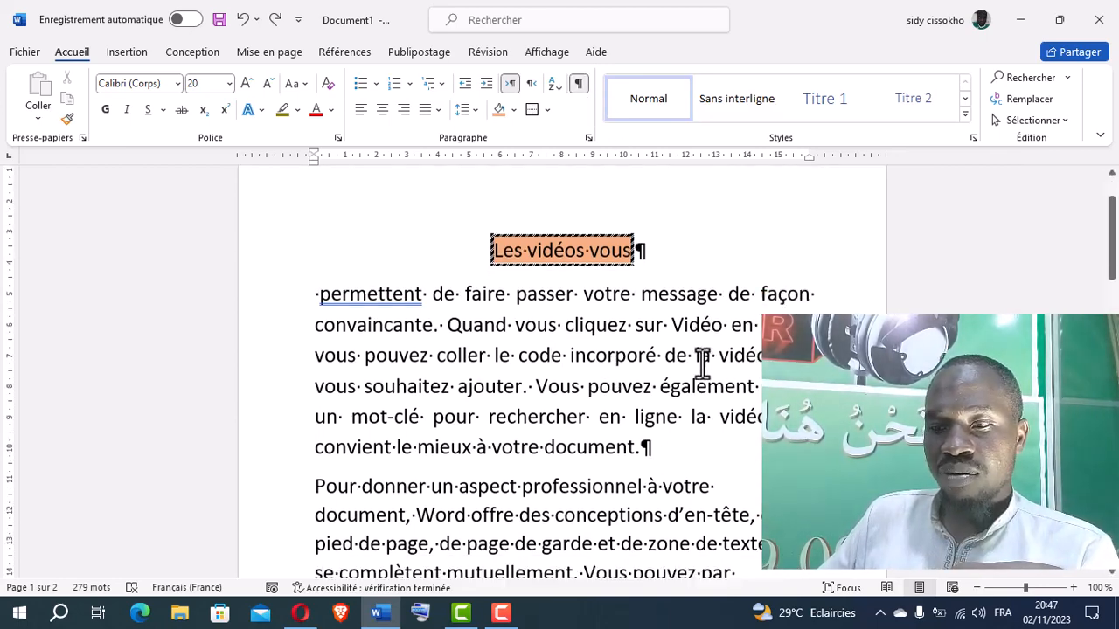
scroll(642, 416, "down", 12)
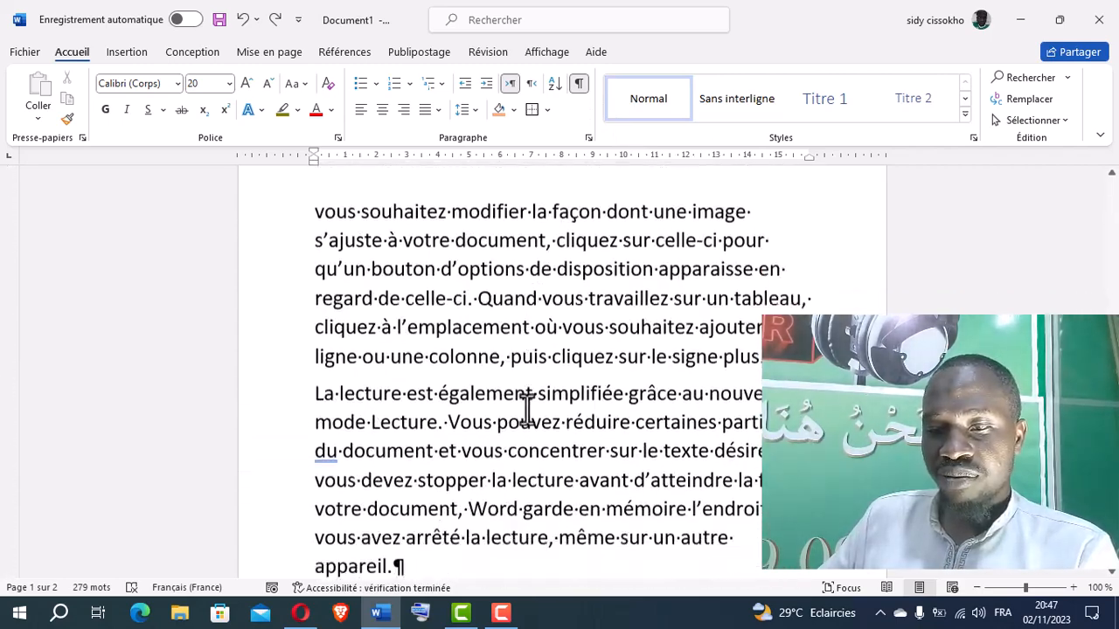
scroll(551, 413, "up", 15)
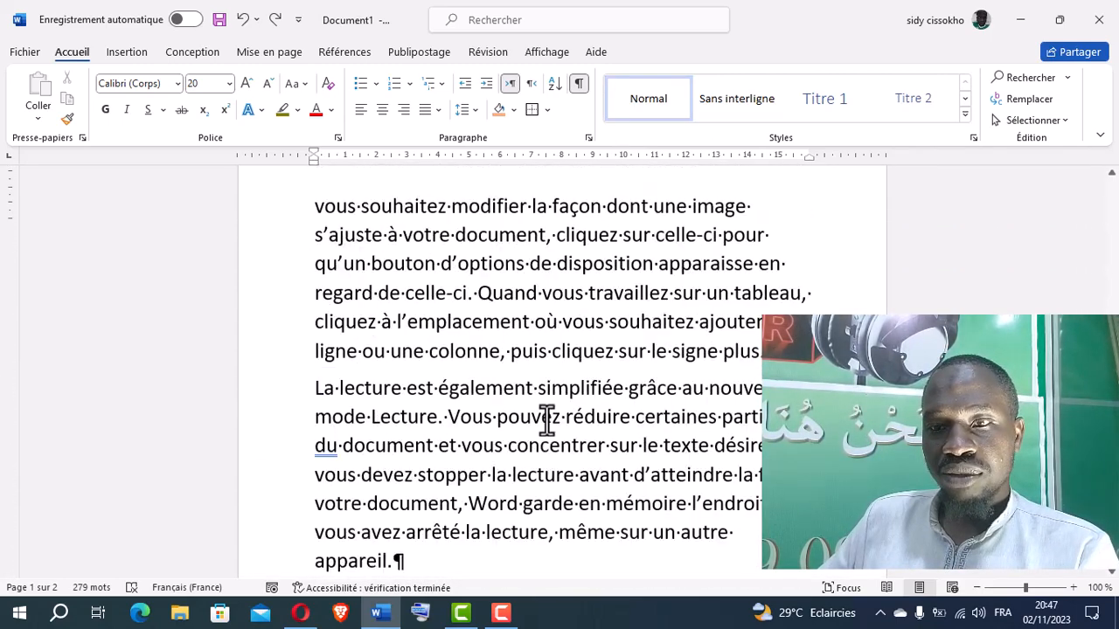
scroll(559, 415, "up", 5)
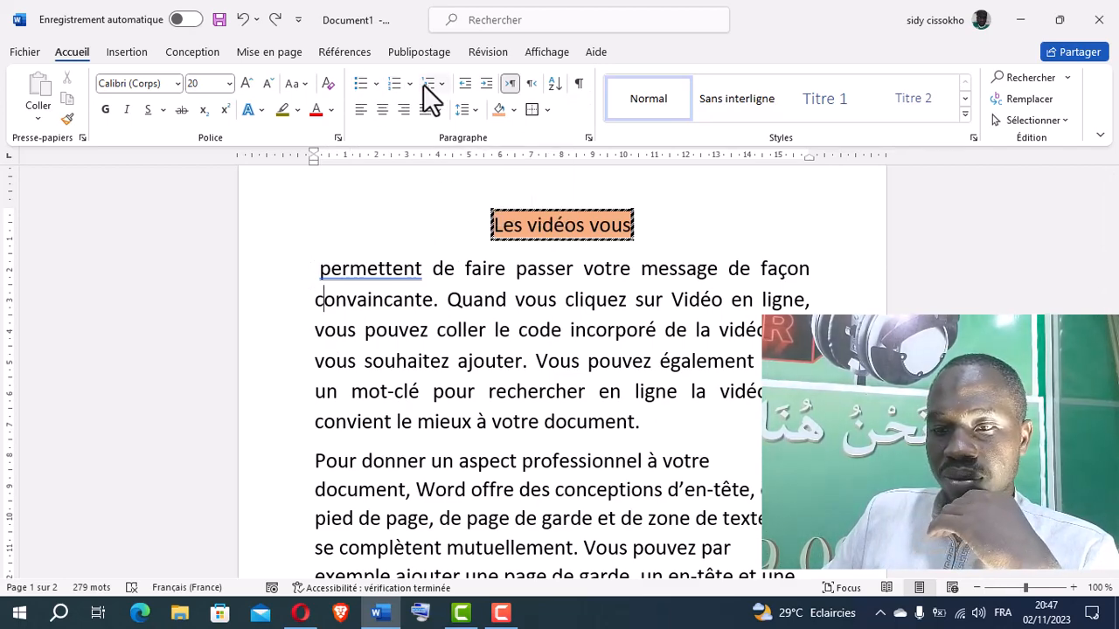
Select the first three lines of the paragraph beginning "permettent" and examine the available bullet styles without applying one
left_click(337, 336)
left_click_drag(319, 278, 303, 340)
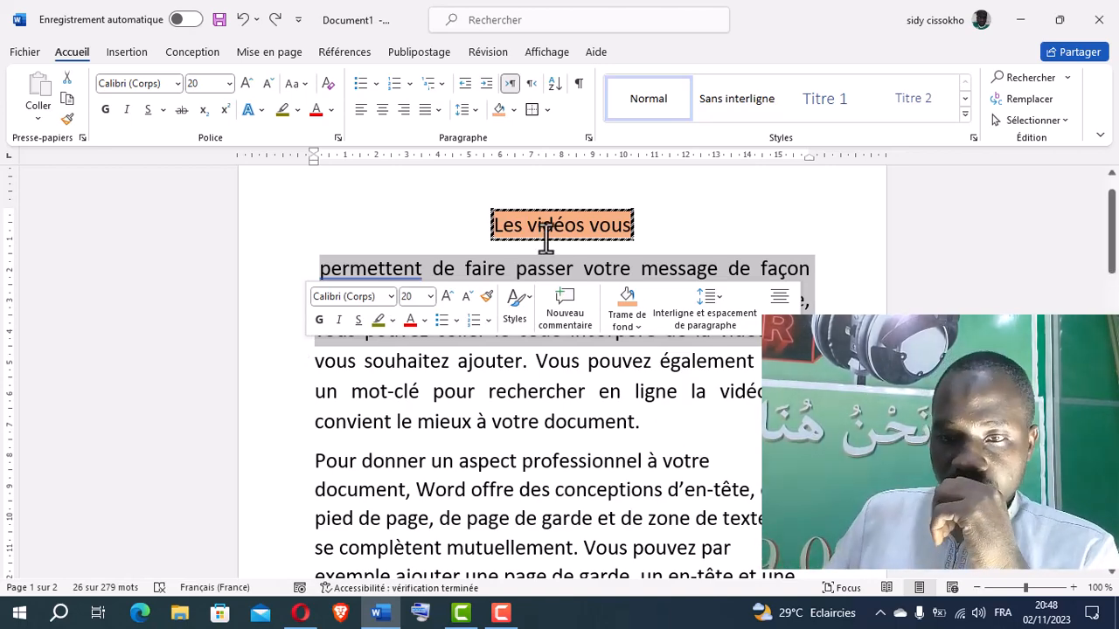
left_click(376, 84)
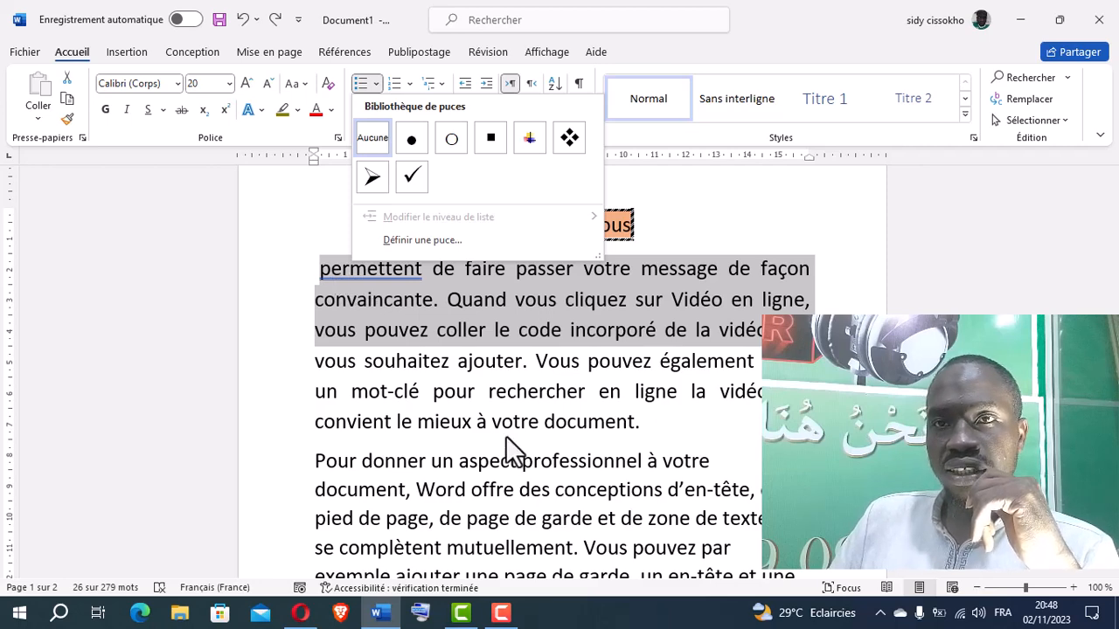
key("Escape")
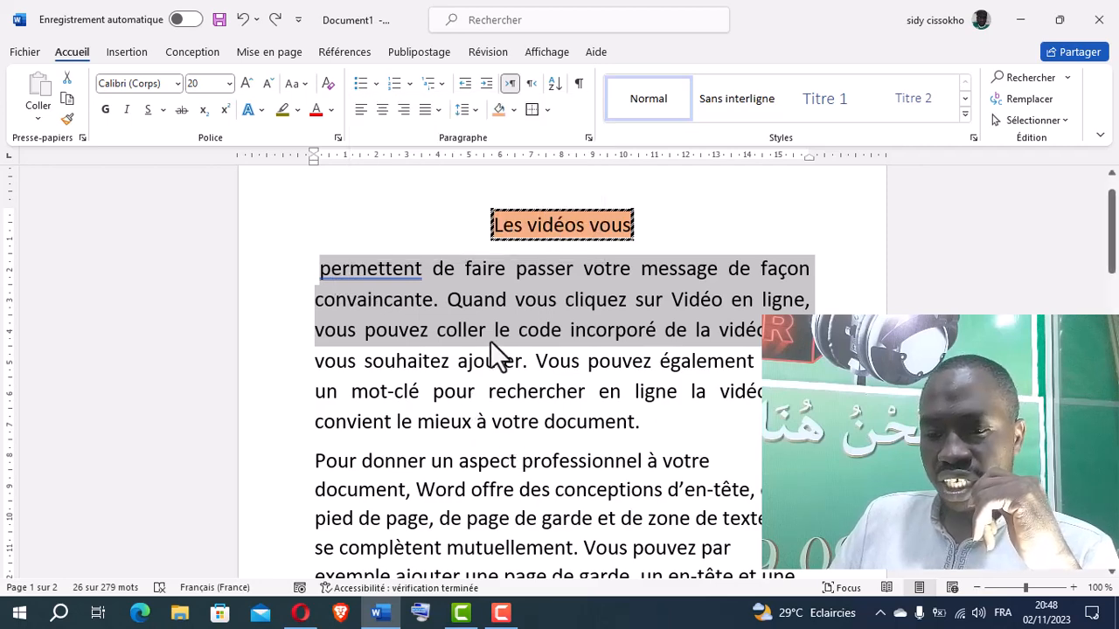
Split the first body paragraph after "convaincante." so that "Quand vous cliquez" starts a new paragraph
left_click(507, 271)
left_click(439, 302)
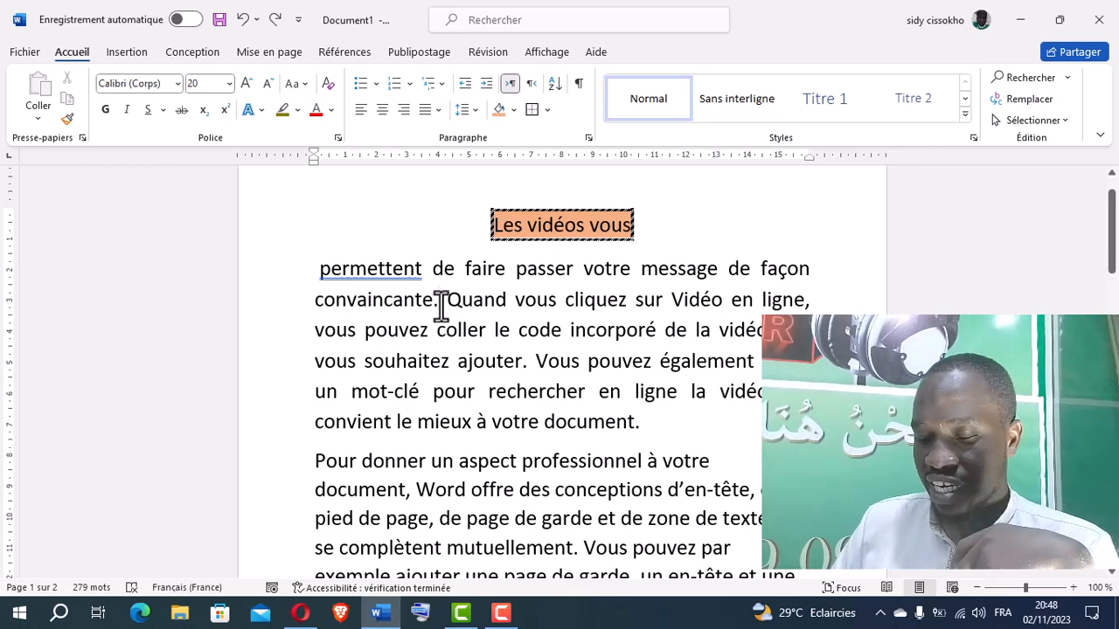
key("Return")
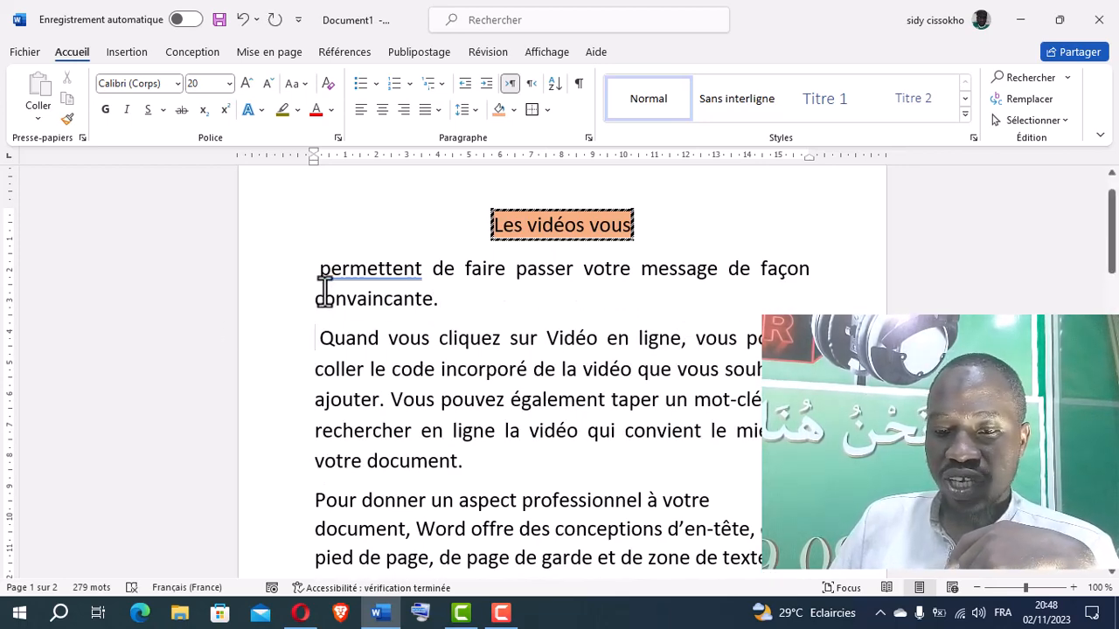
Examine the bullet and numbering styles for the paragraphs beginning "permettent" and "Quand vous cliquez" without applying any
left_click_drag(316, 268, 311, 368)
left_click(377, 84)
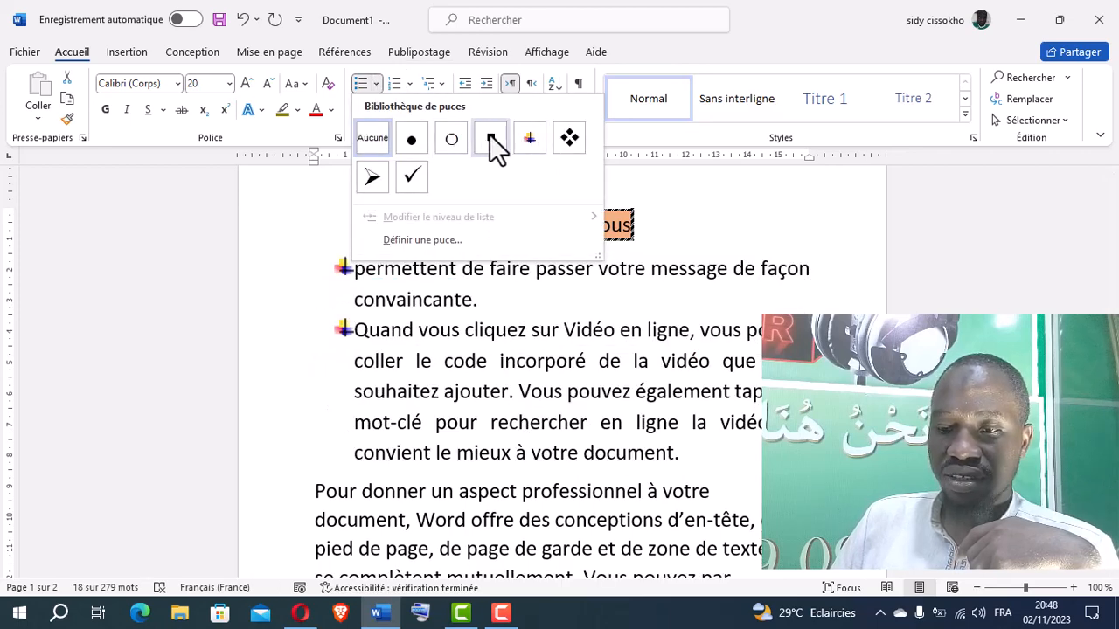
left_click(411, 77)
left_click(410, 81)
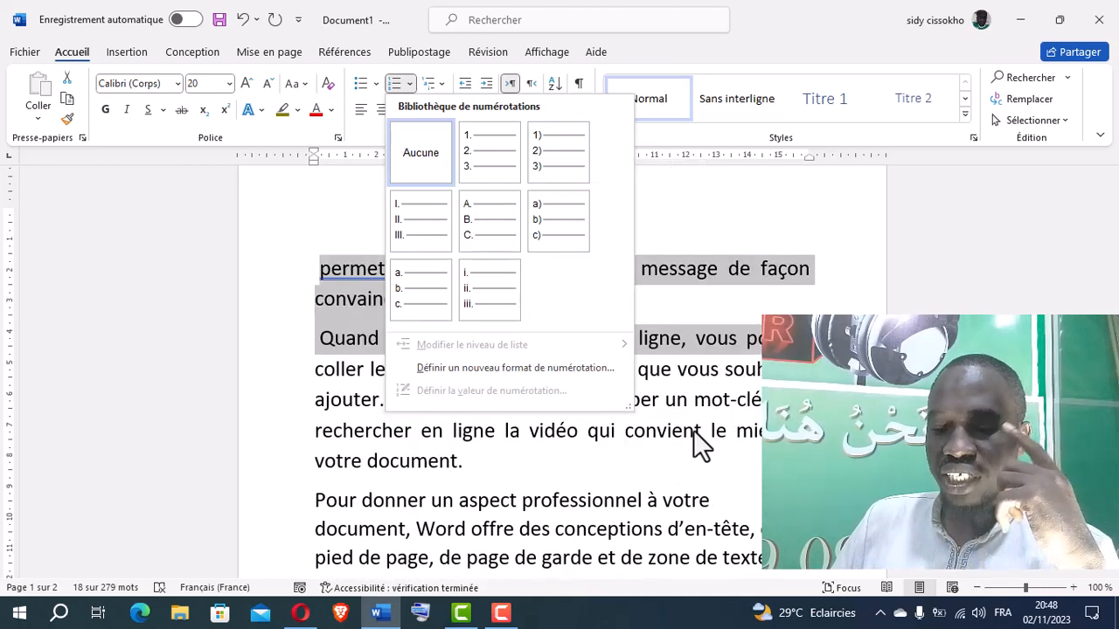
left_click(694, 429)
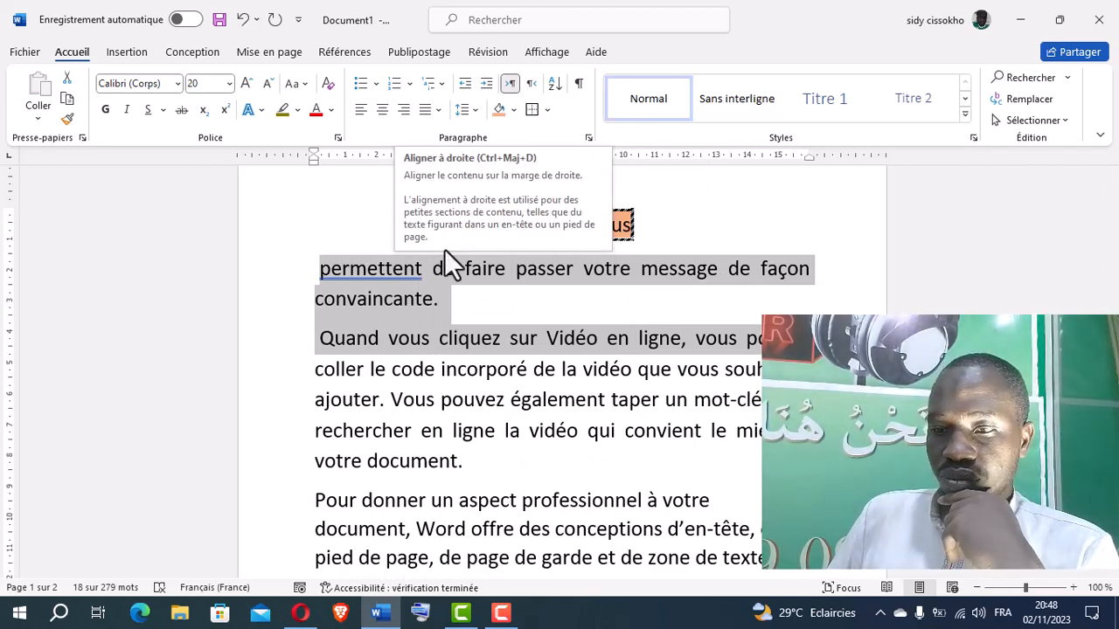
left_click(499, 334)
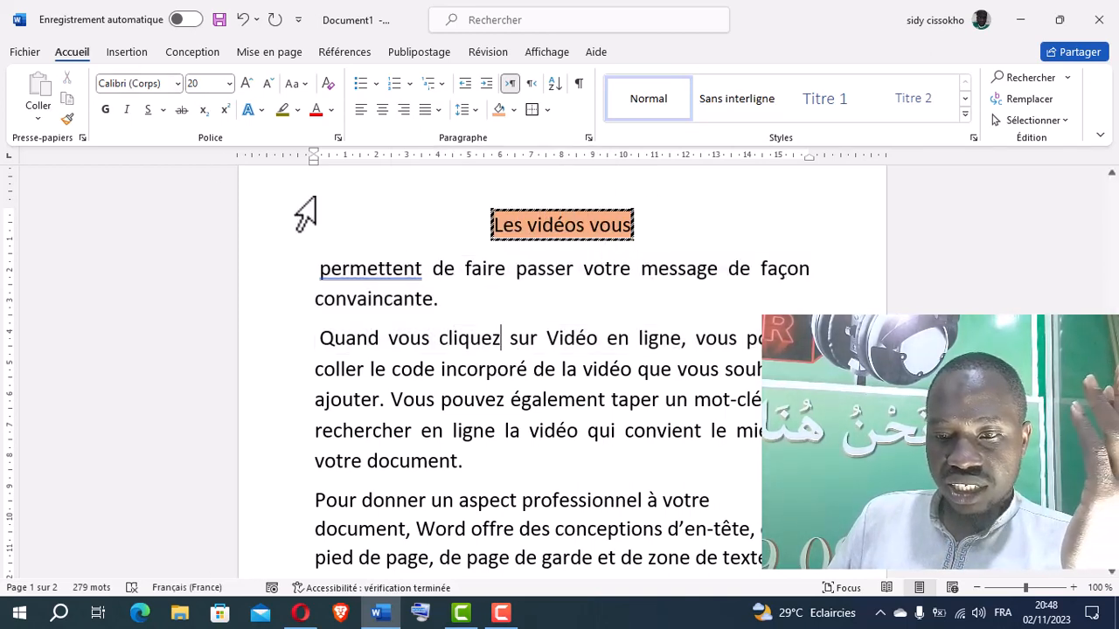
Set the font of the text from "permettent" through "rechercher en ligne la" to Algerian
left_click_drag(312, 268, 528, 430)
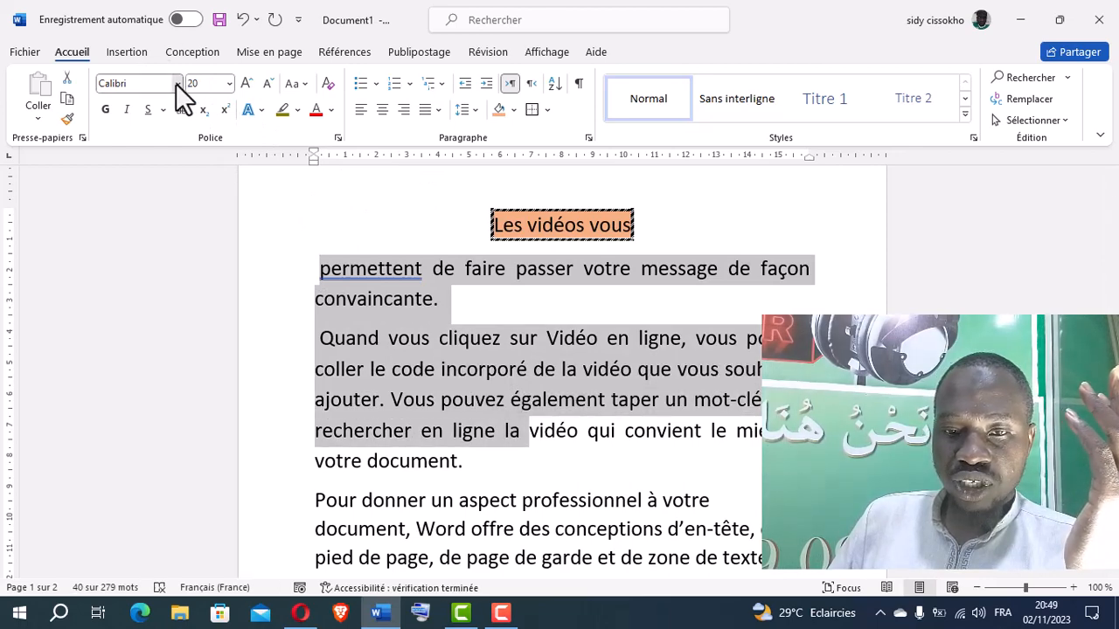
left_click(177, 83)
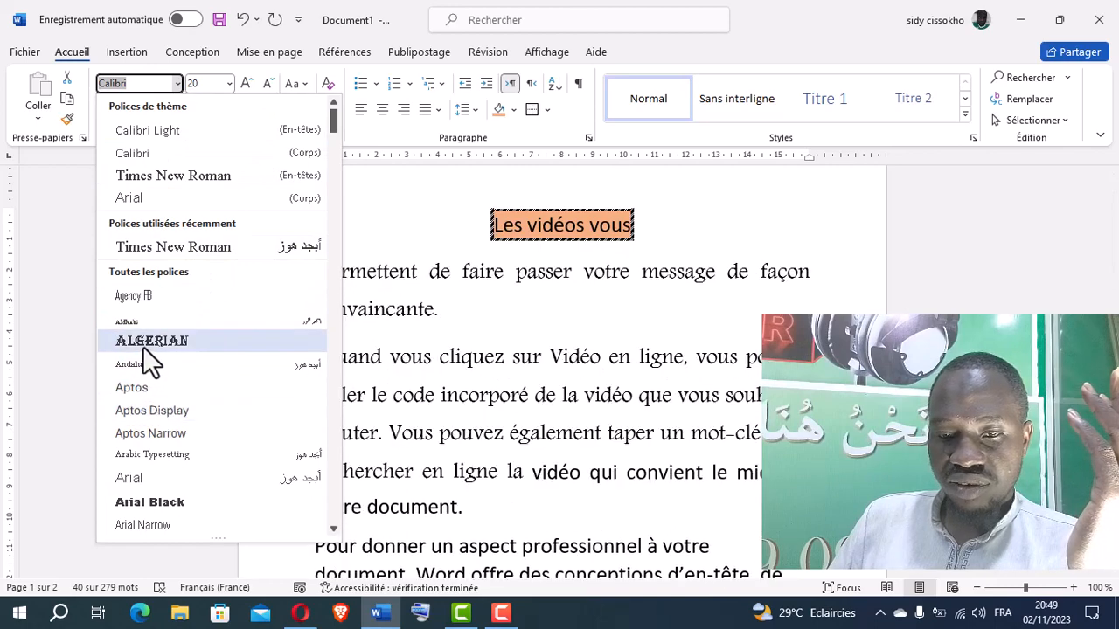
left_click(186, 341)
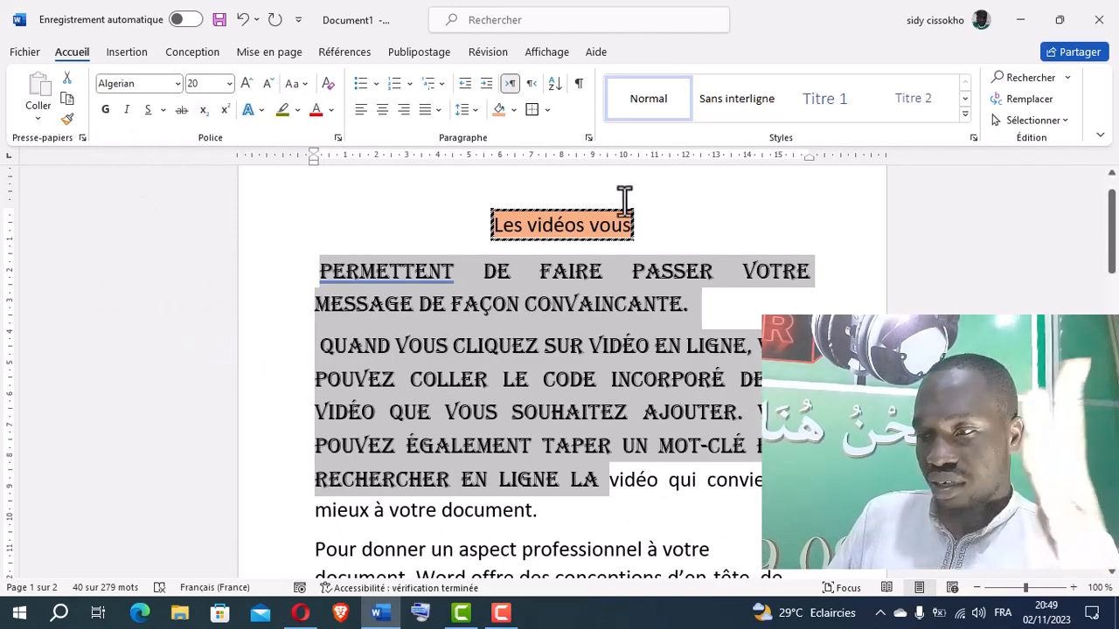
left_click(500, 313)
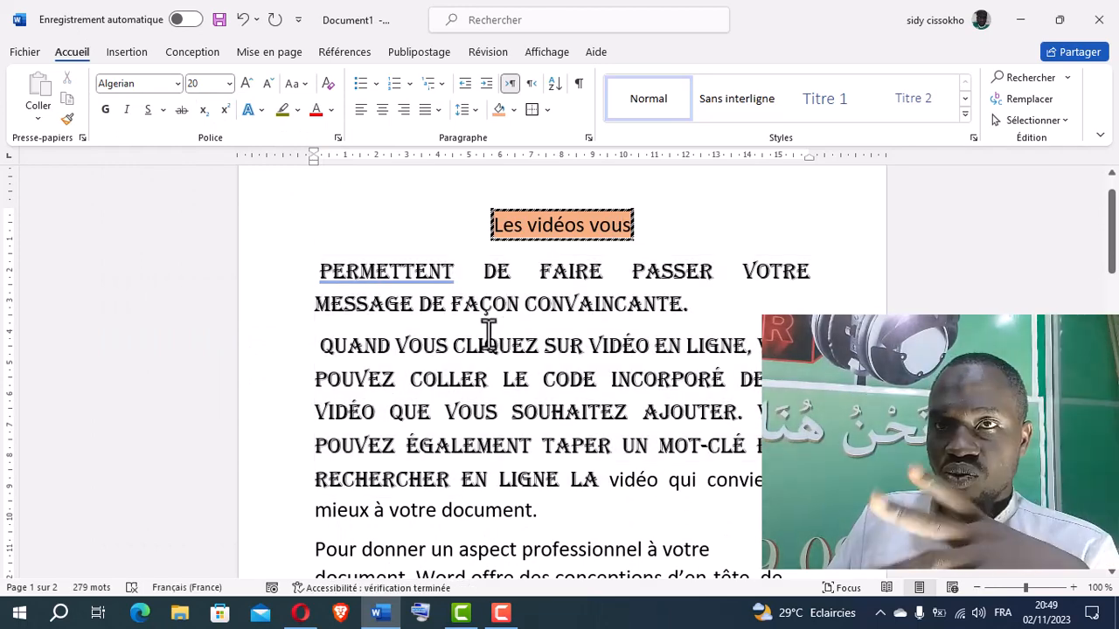